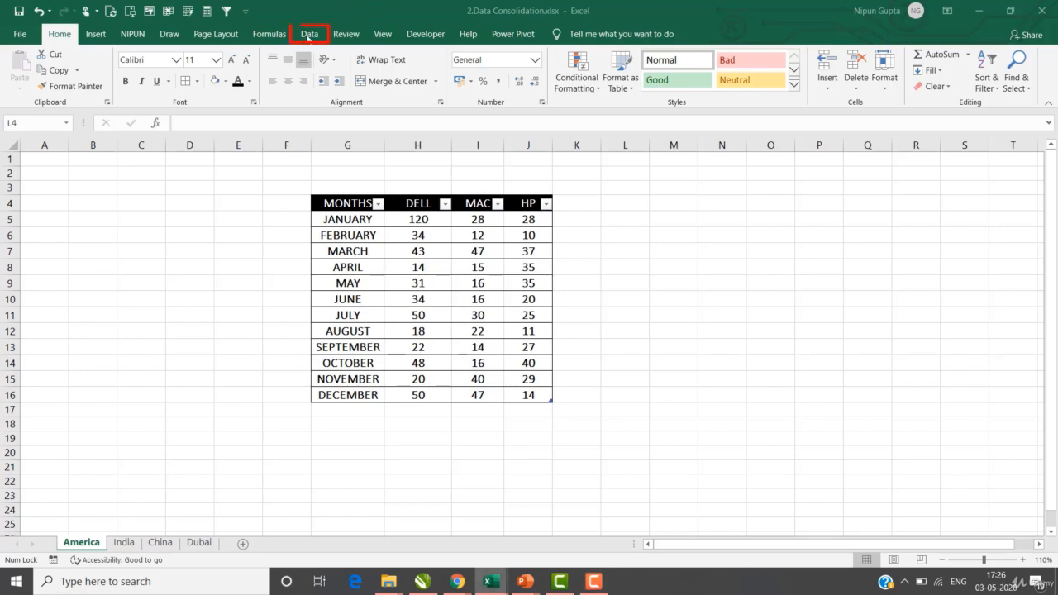
Step: Review the monthly DELL, MAC and HP tables on the America, India, China and Dubai sheets
left_click(311, 34)
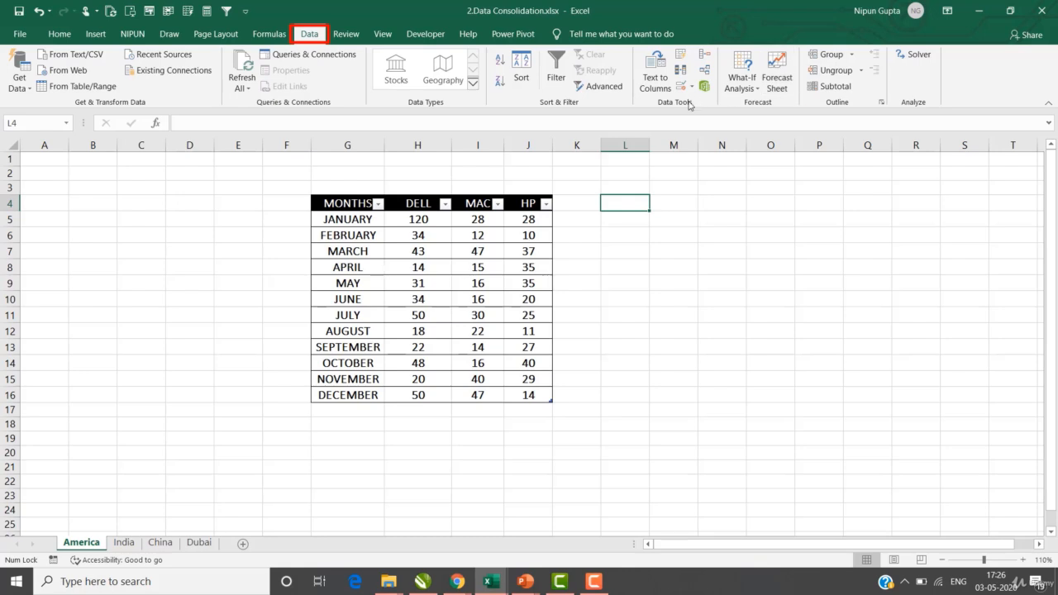
left_click(704, 55)
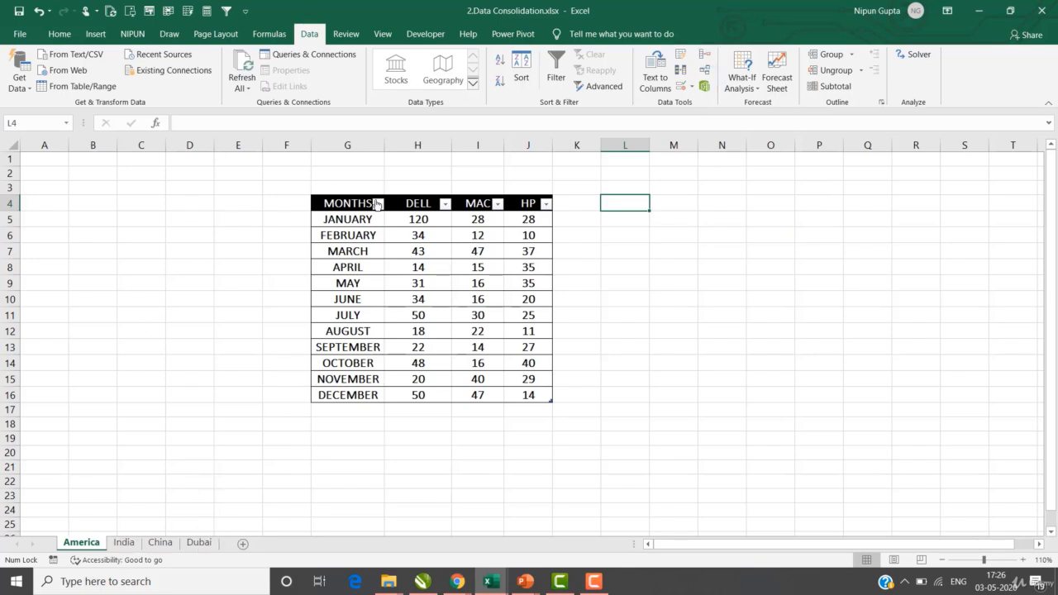
left_click_drag(348, 219, 348, 395)
left_click_drag(418, 203, 528, 203)
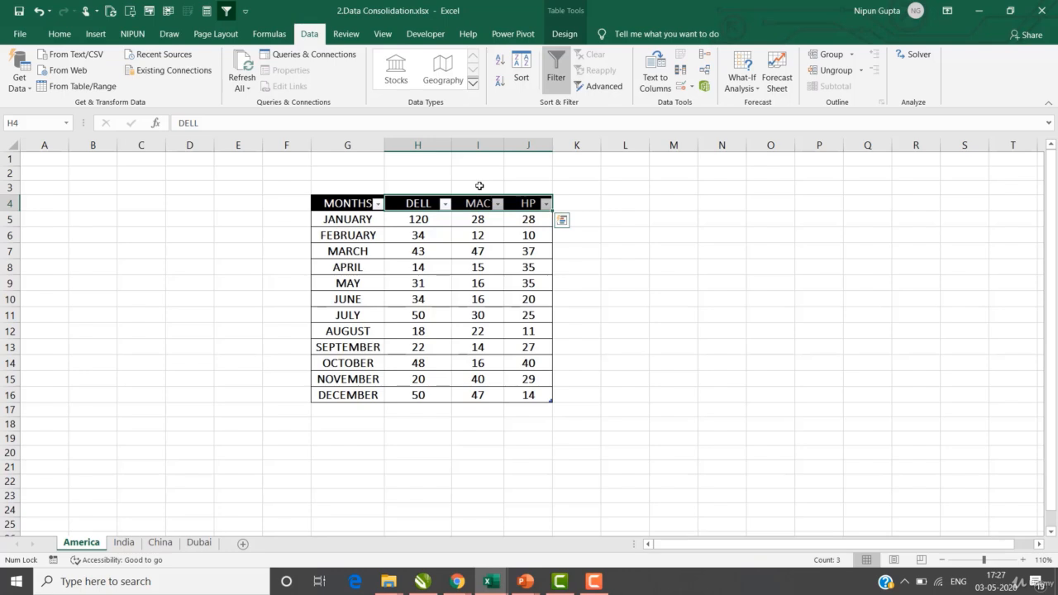
left_click(124, 543)
left_click(97, 542)
left_click(123, 542)
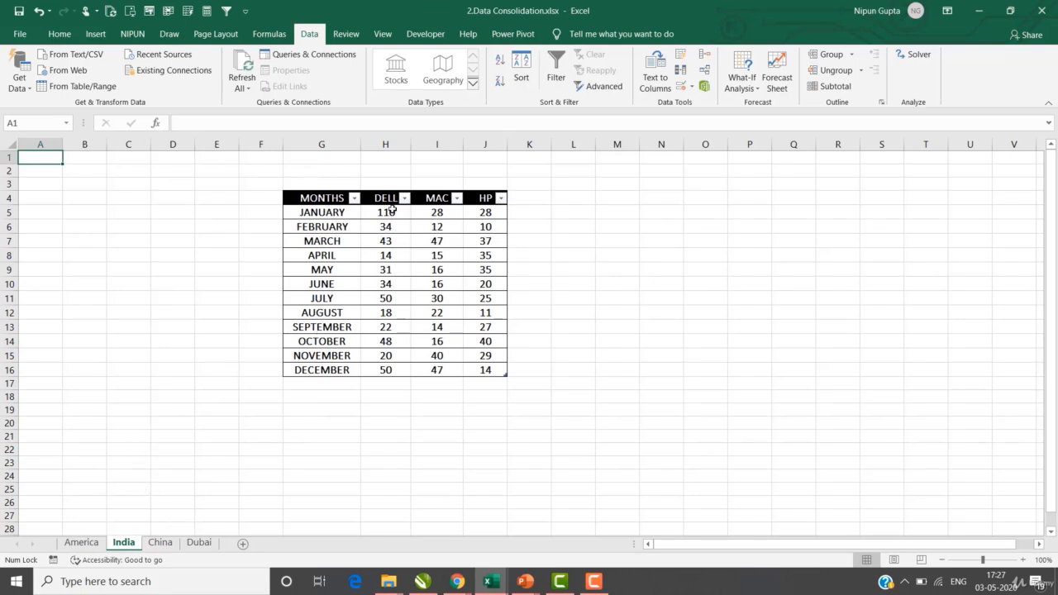
left_click(160, 547)
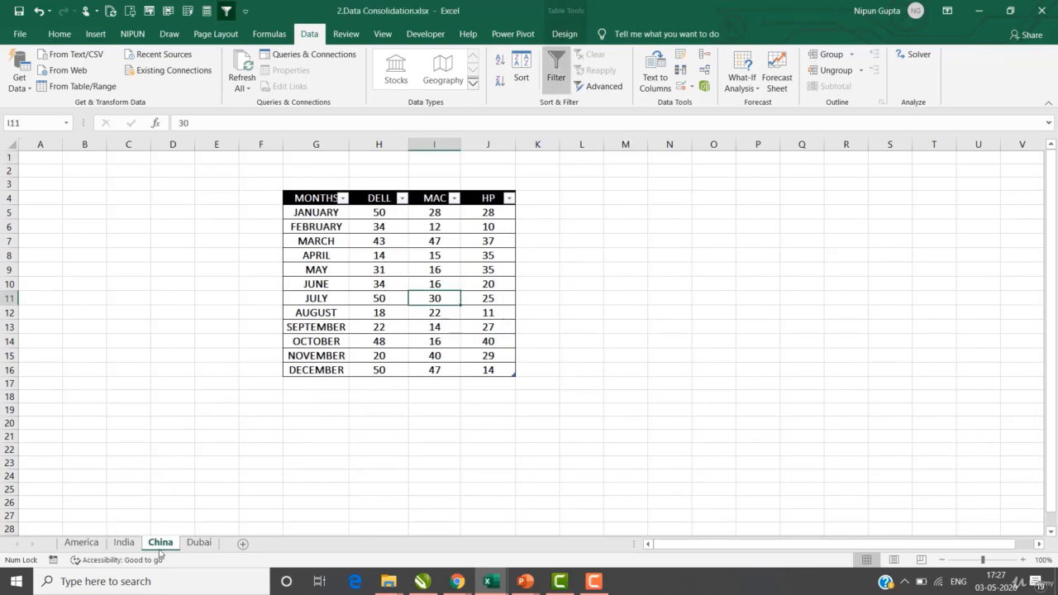
left_click(199, 543)
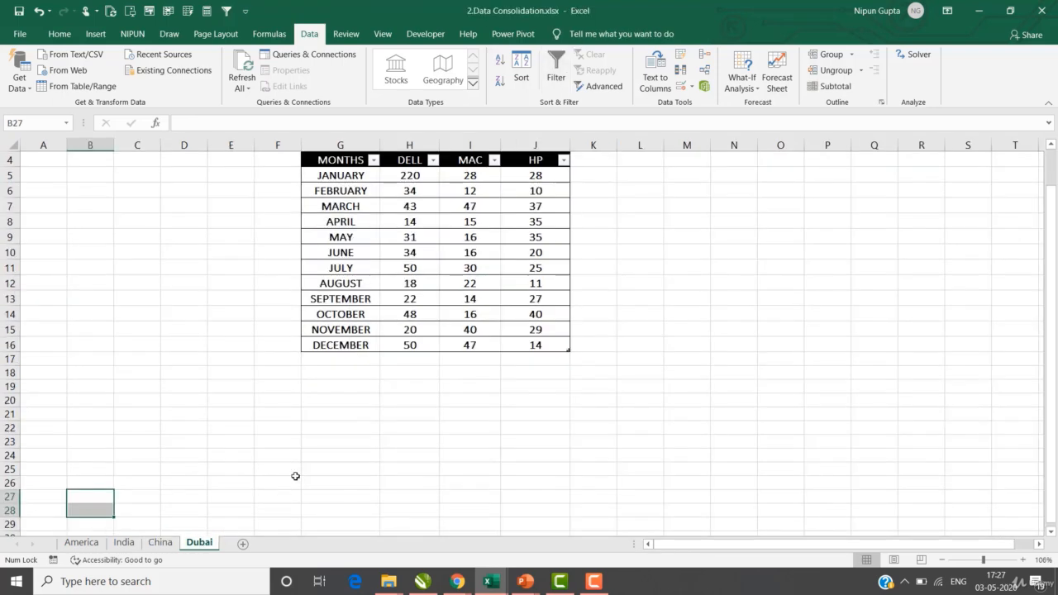
Step: Add a new worksheet after Dubai and name it "Consolidated Data"
left_click(244, 544)
double_click(244, 543)
type("c")
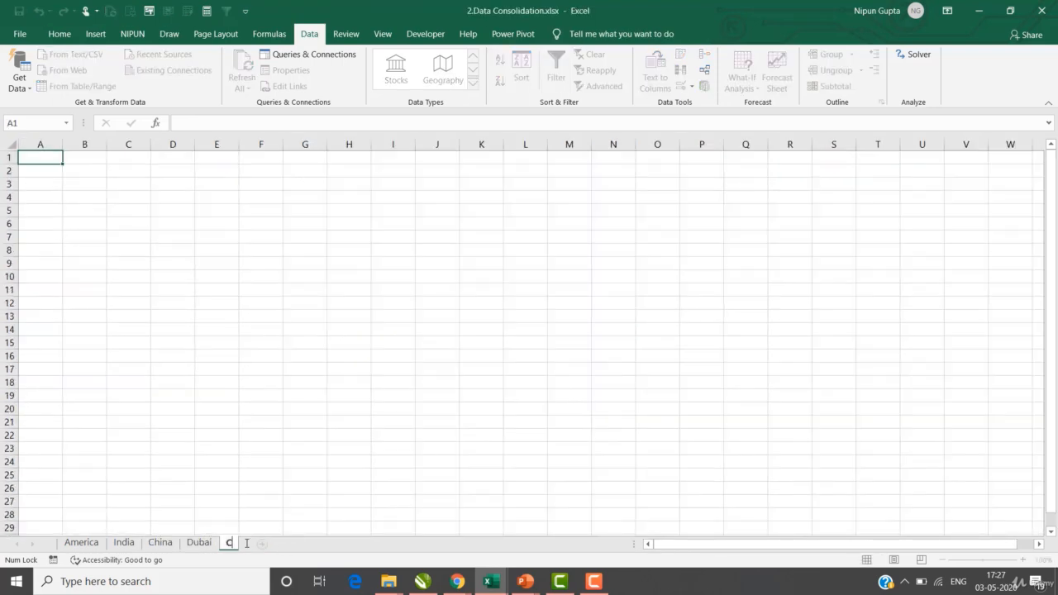
type("onsolidated Data")
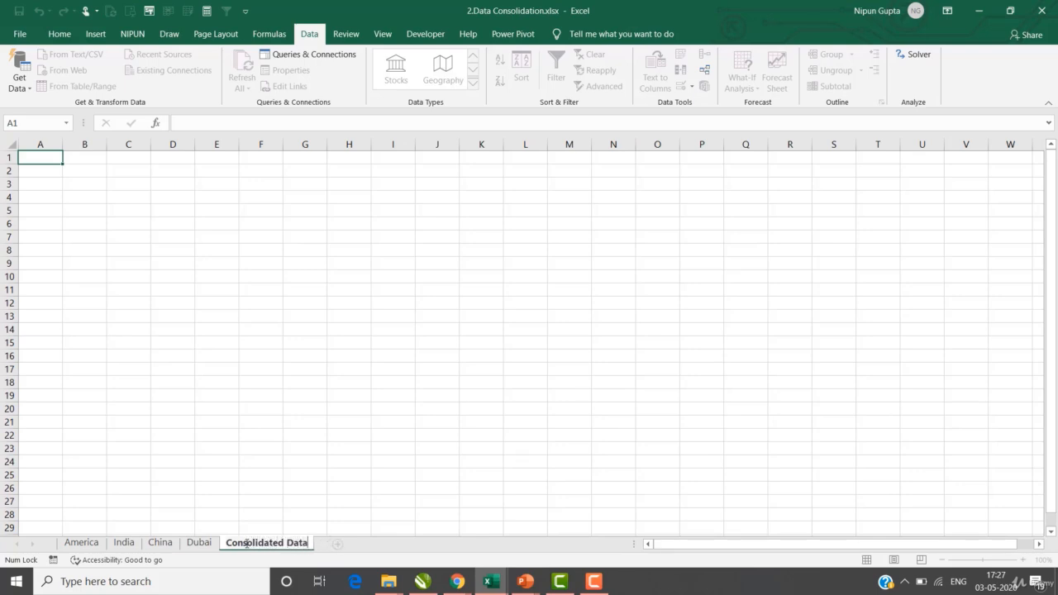
key("Return")
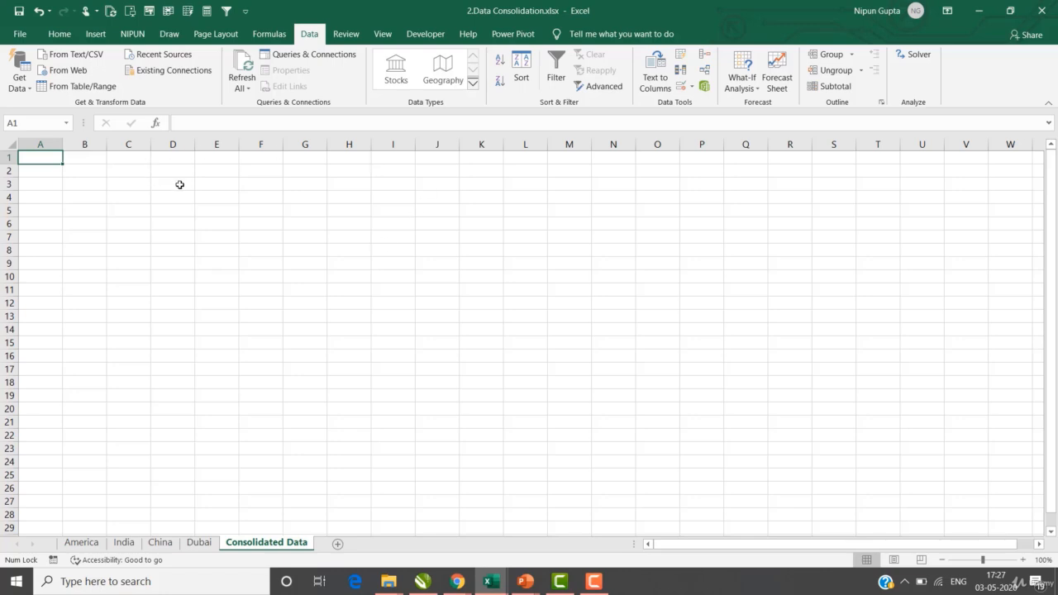
Step: Start a data consolidation at cell D3 of the Consolidated Data sheet, using the Sum function
left_click(180, 184)
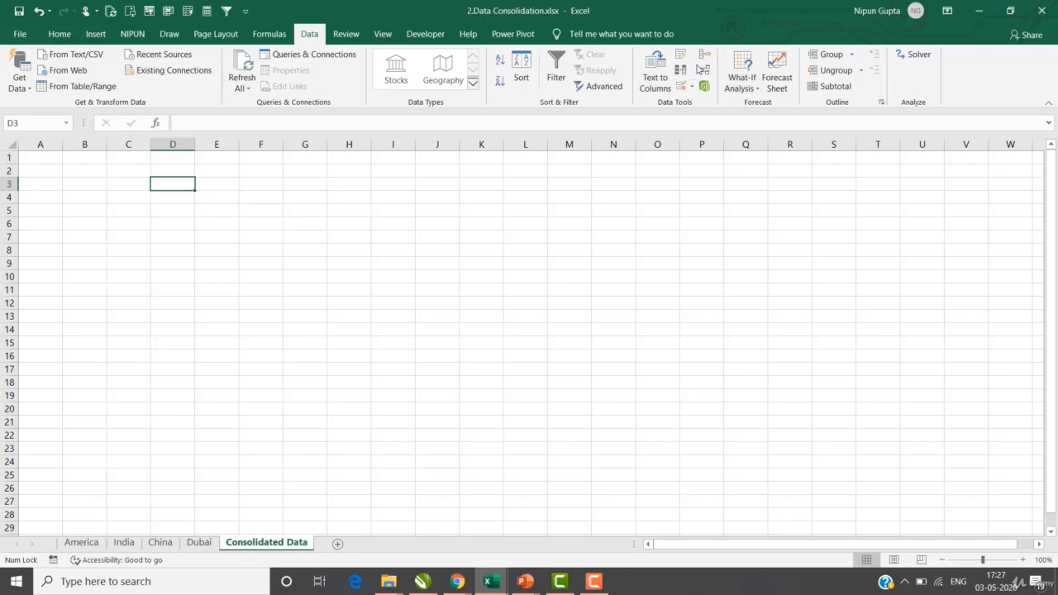
left_click(704, 54)
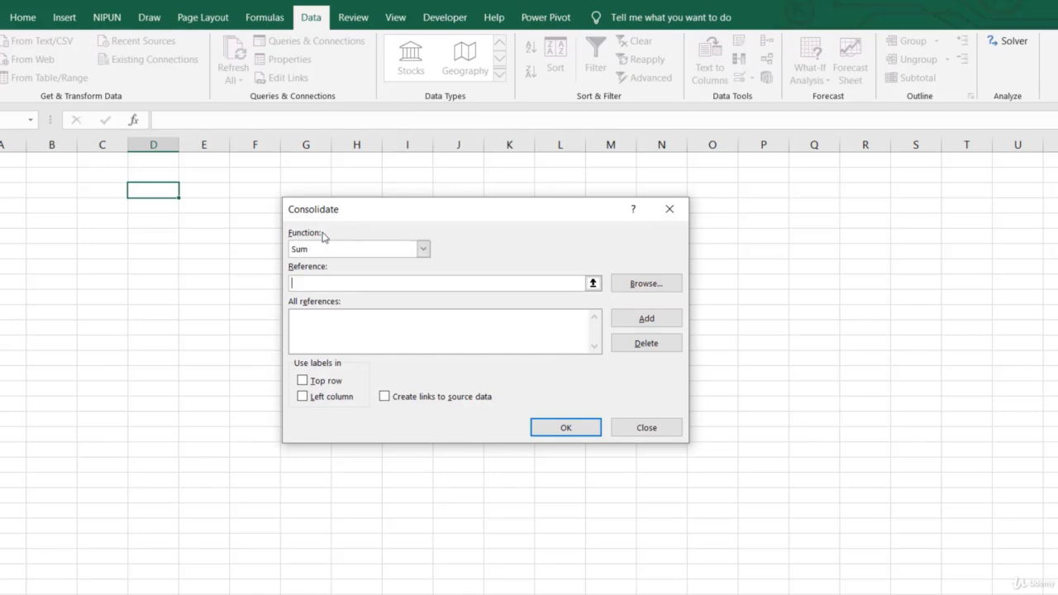
left_click(424, 248)
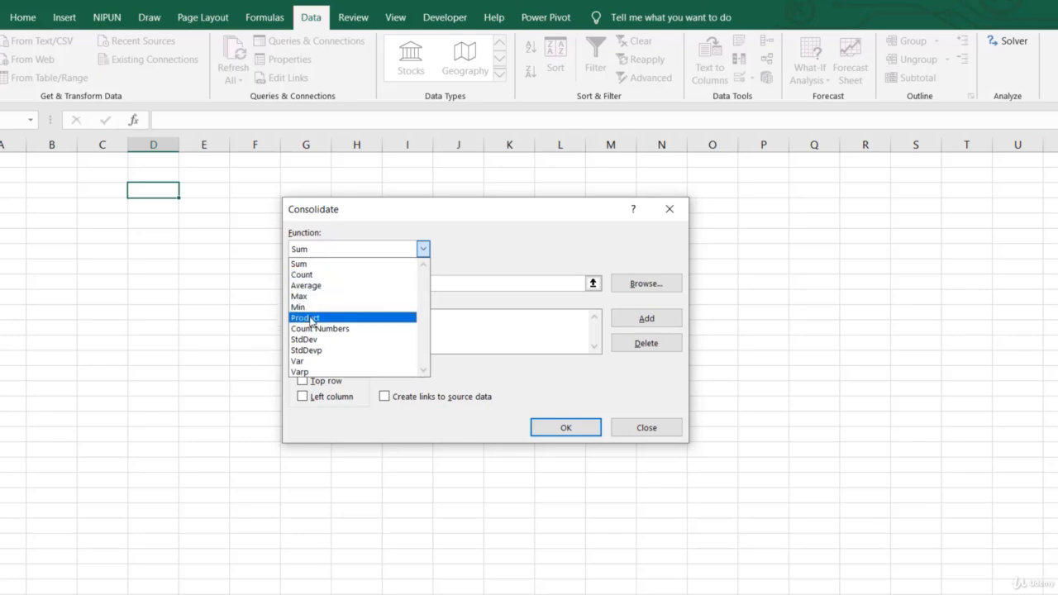
left_click(455, 221)
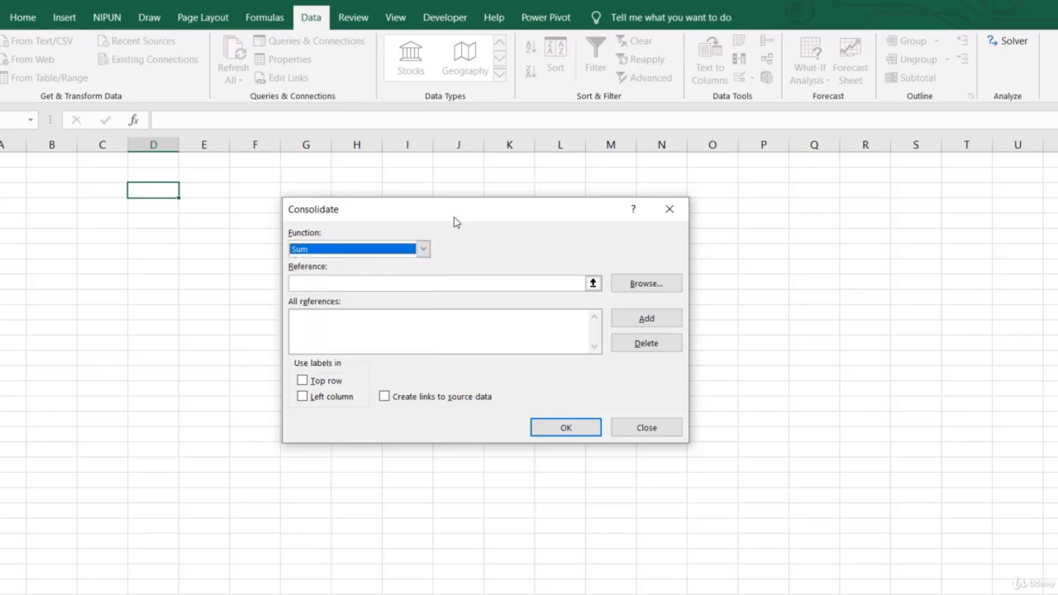
Step: Add the America sheet's range $G$5:$J$16 to the consolidation references
left_click(327, 281)
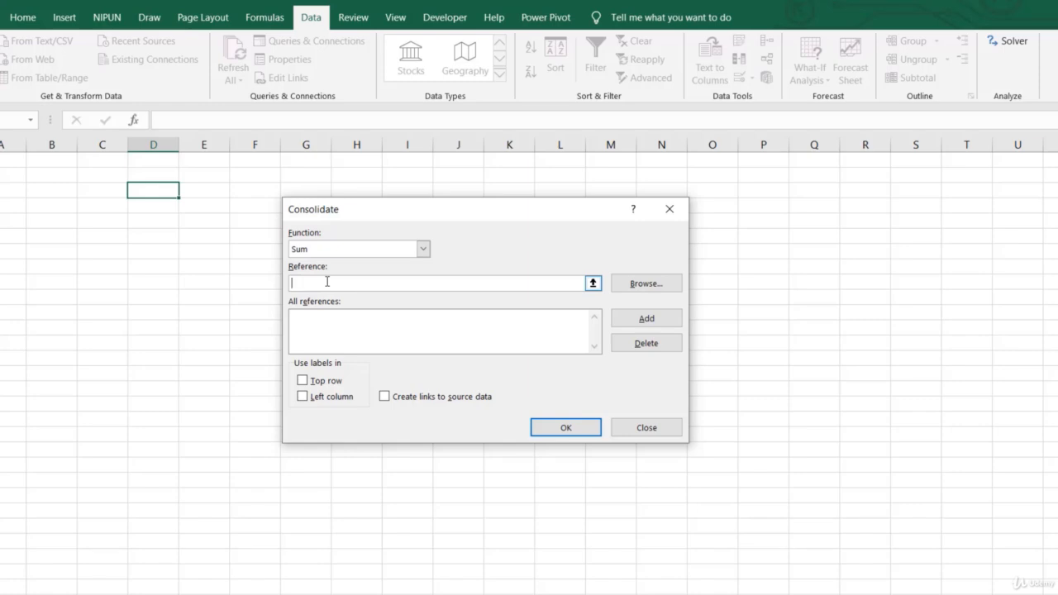
left_click(592, 284)
left_click(405, 592)
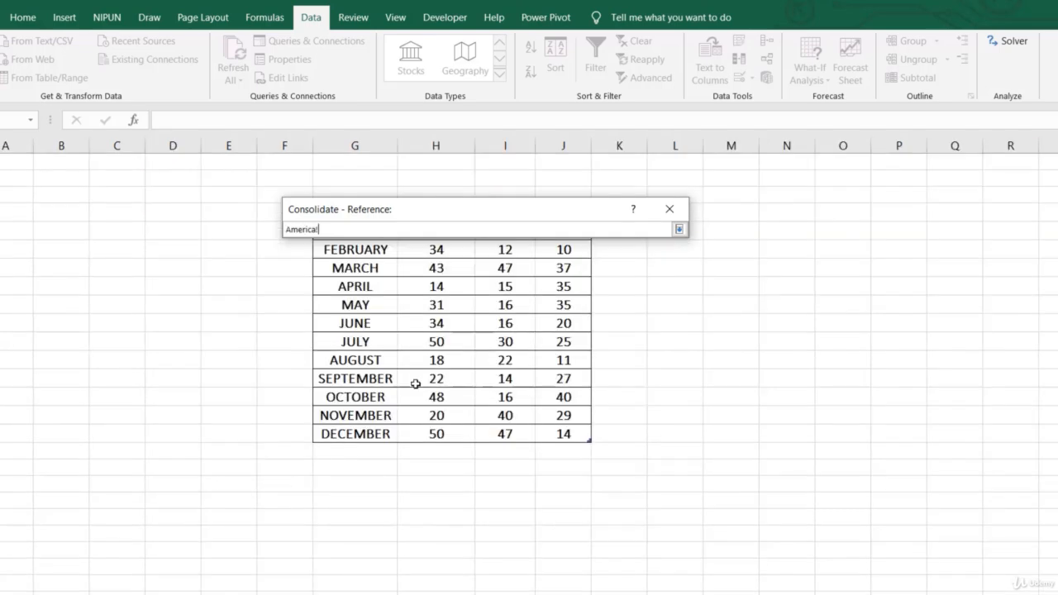
left_click_drag(433, 211, 784, 222)
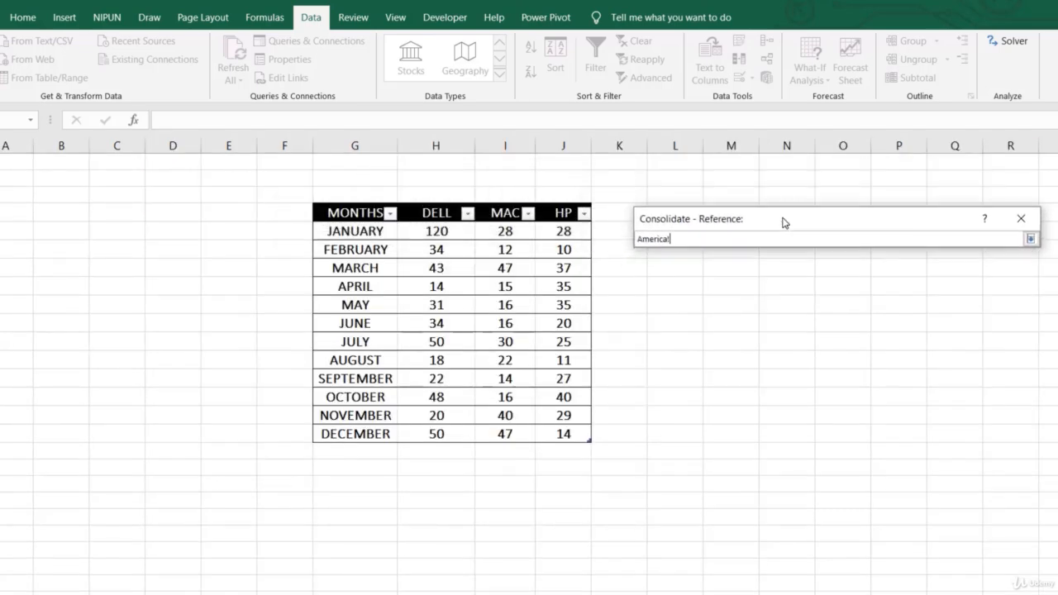
left_click_drag(357, 207, 566, 434)
left_click_drag(384, 214, 562, 436)
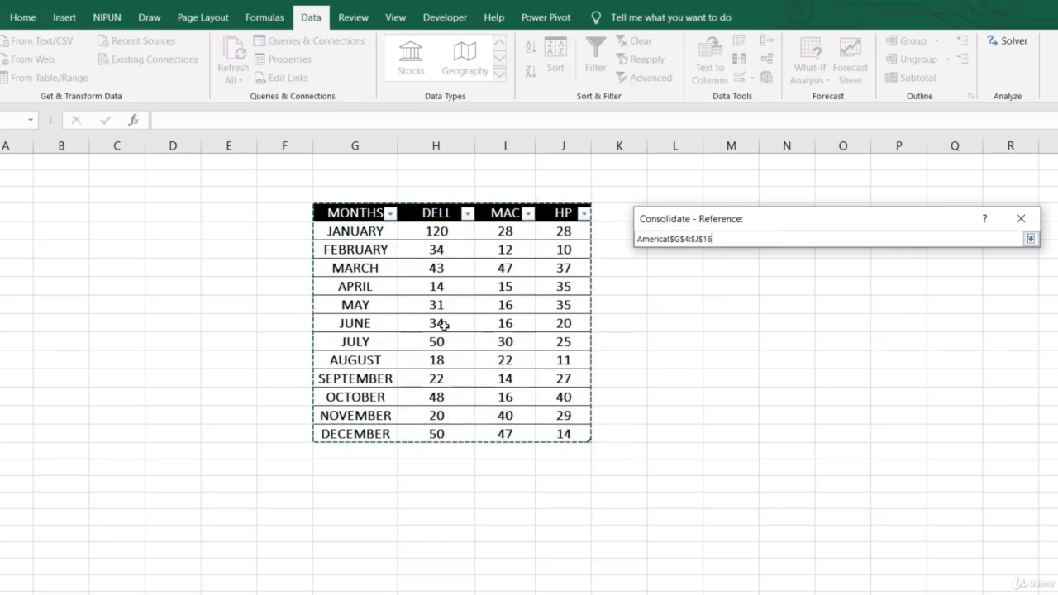
left_click(383, 290)
key("ctrl+a")
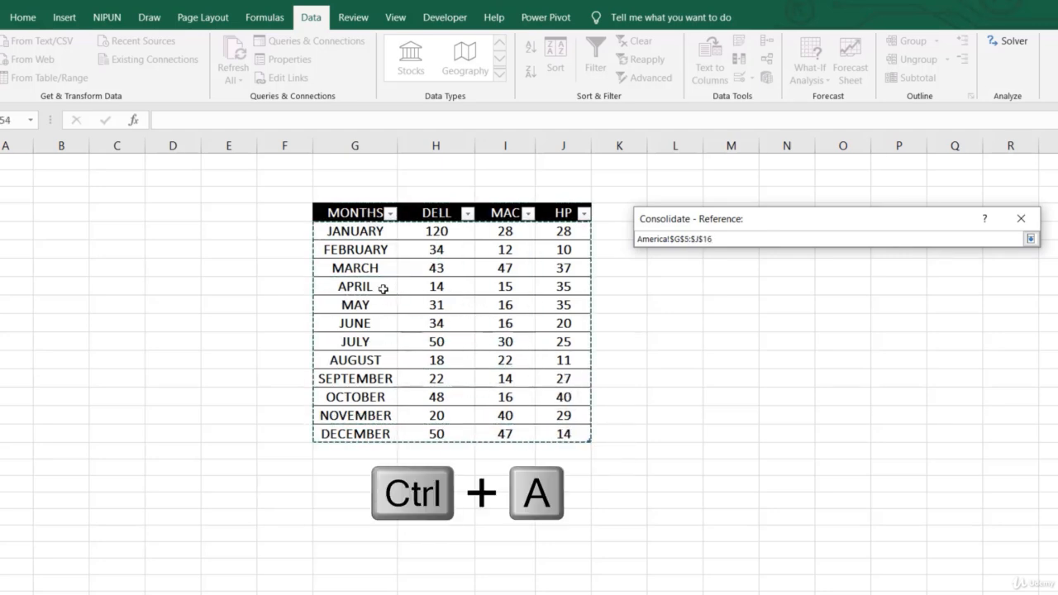
key("Return")
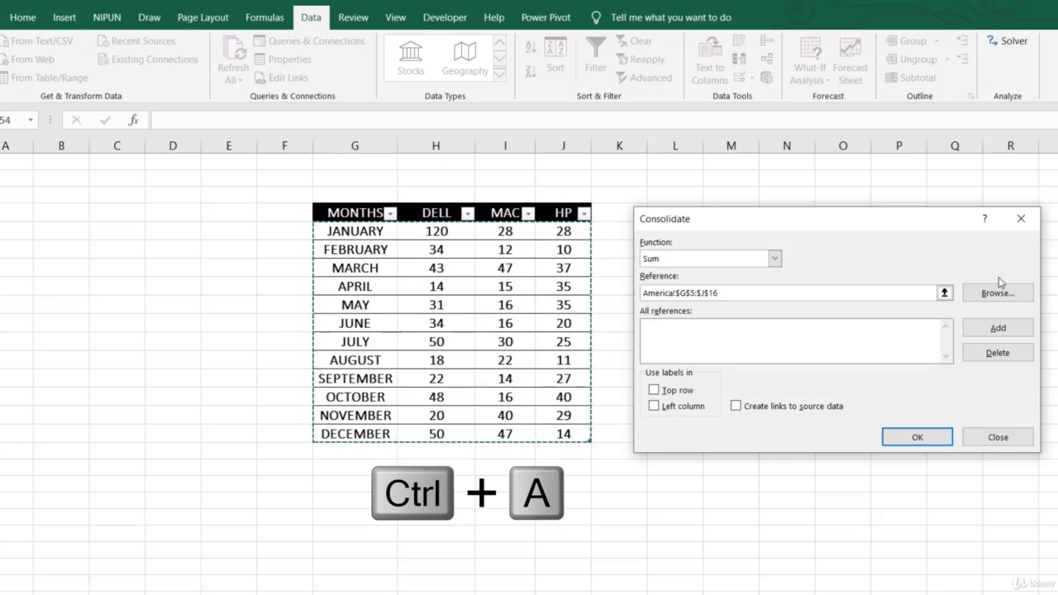
left_click(992, 329)
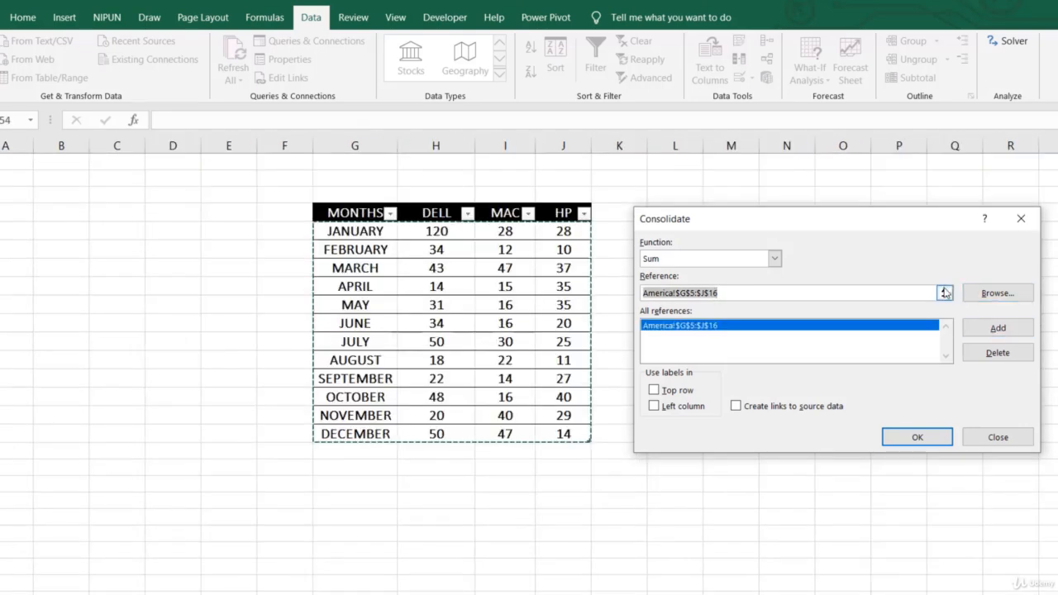
Step: Add the India sheet's table, including its header row, as consolidation reference $G$4:$J$16
left_click(944, 292)
type("India!")
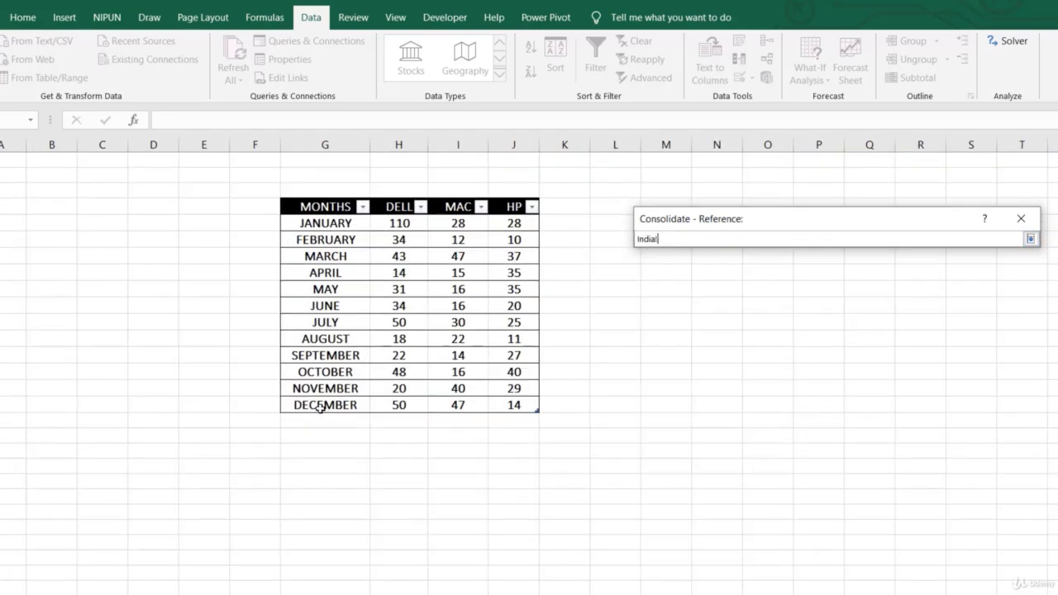
left_click_drag(324, 224, 514, 405)
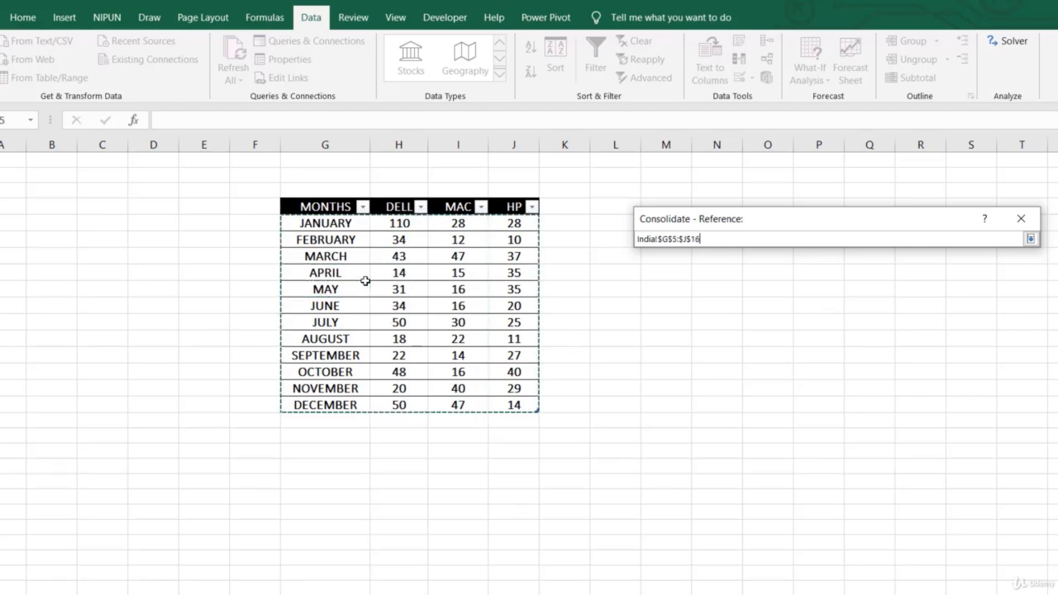
left_click(316, 204)
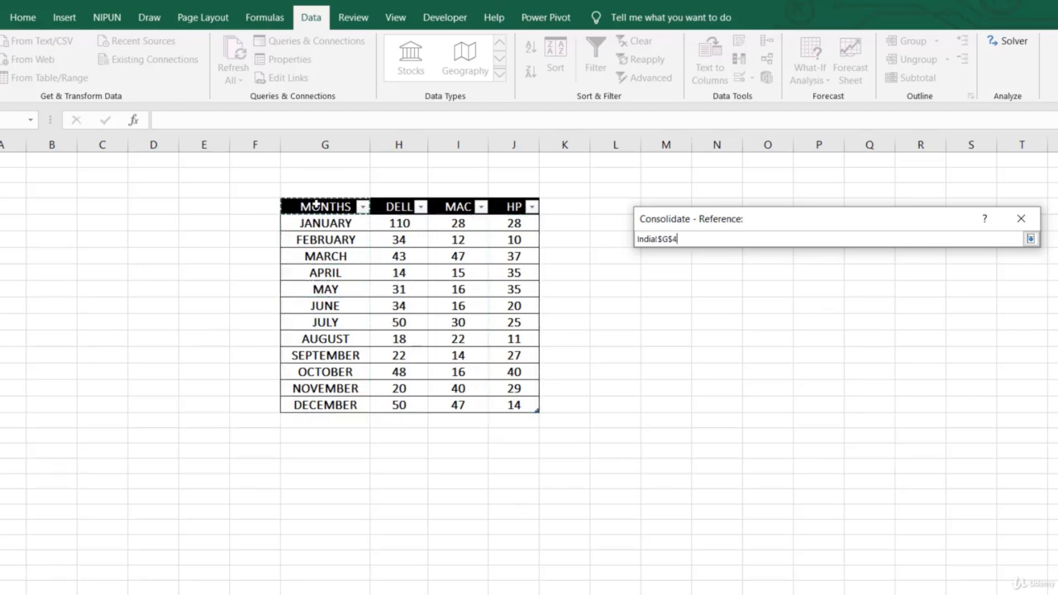
key("ctrl+shift+Right")
key("ctrl+shift+Down")
key("Return")
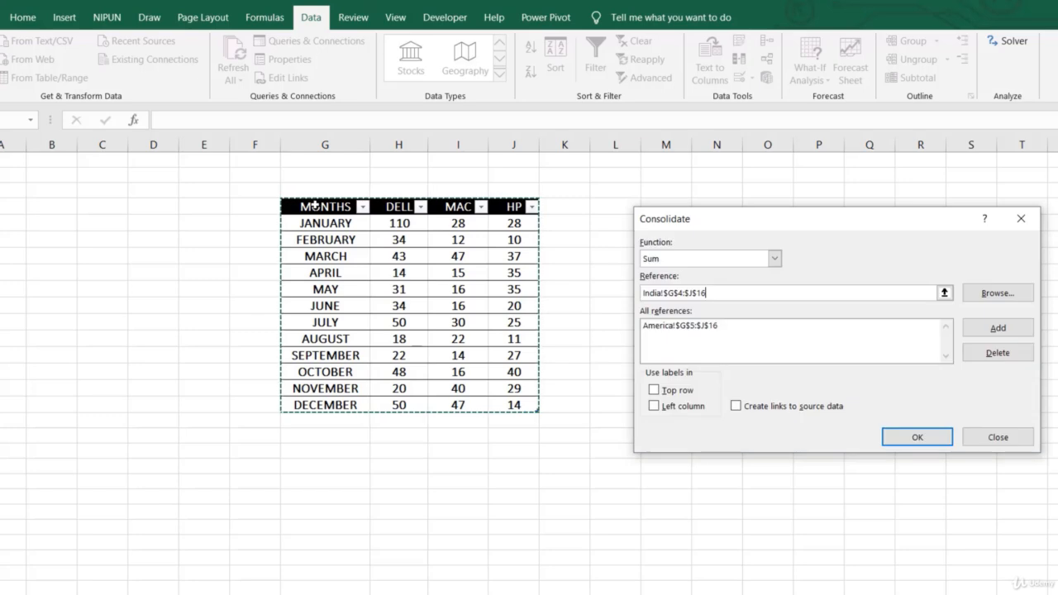
left_click(998, 330)
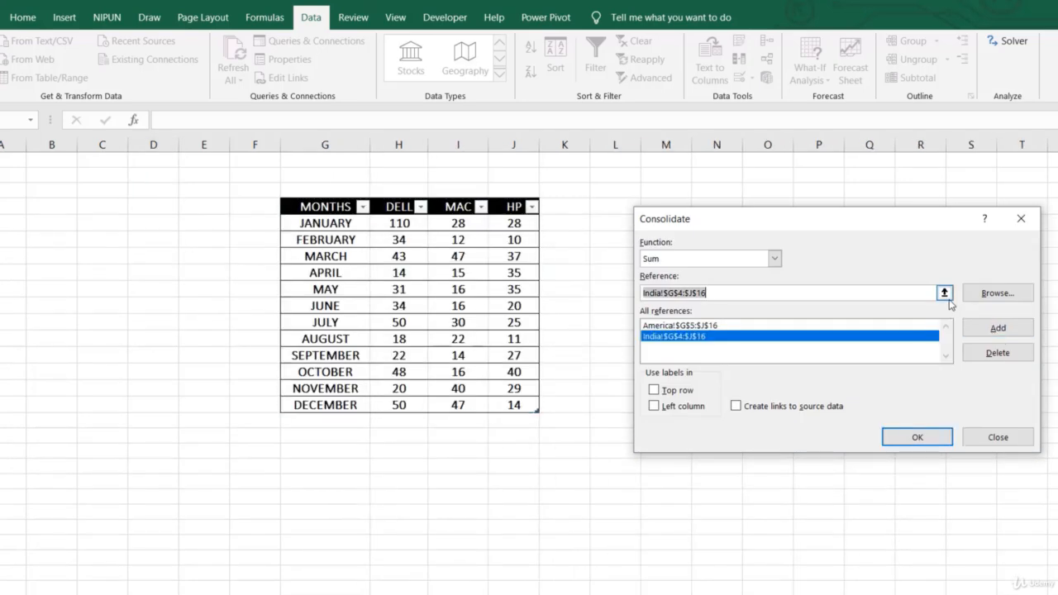
Step: Add the China sheet's table range $G$4:$J$16 to the consolidation references
left_click(945, 294)
left_click(162, 591)
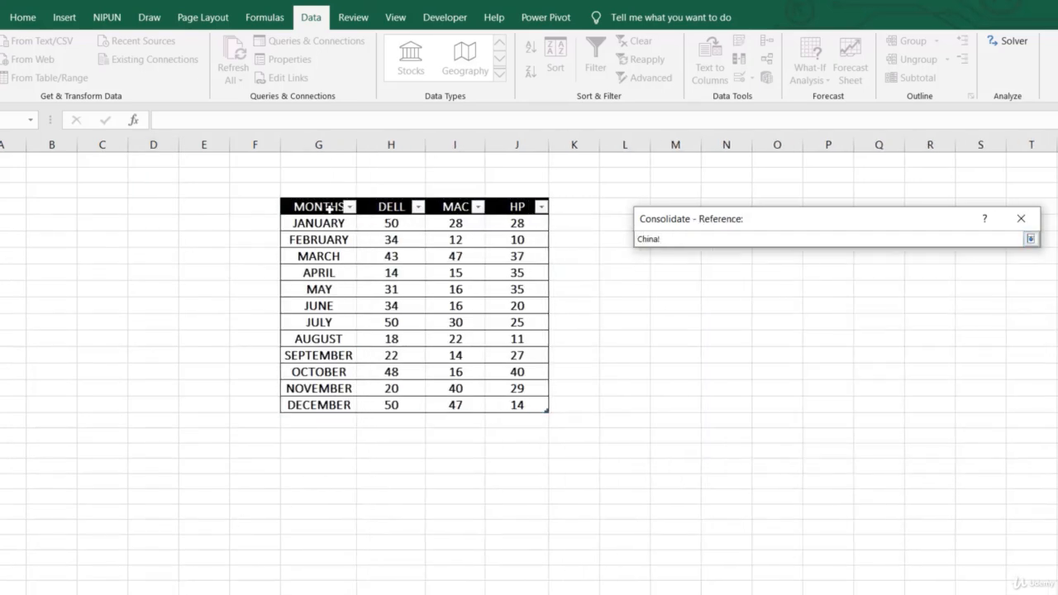
left_click_drag(329, 210, 524, 405)
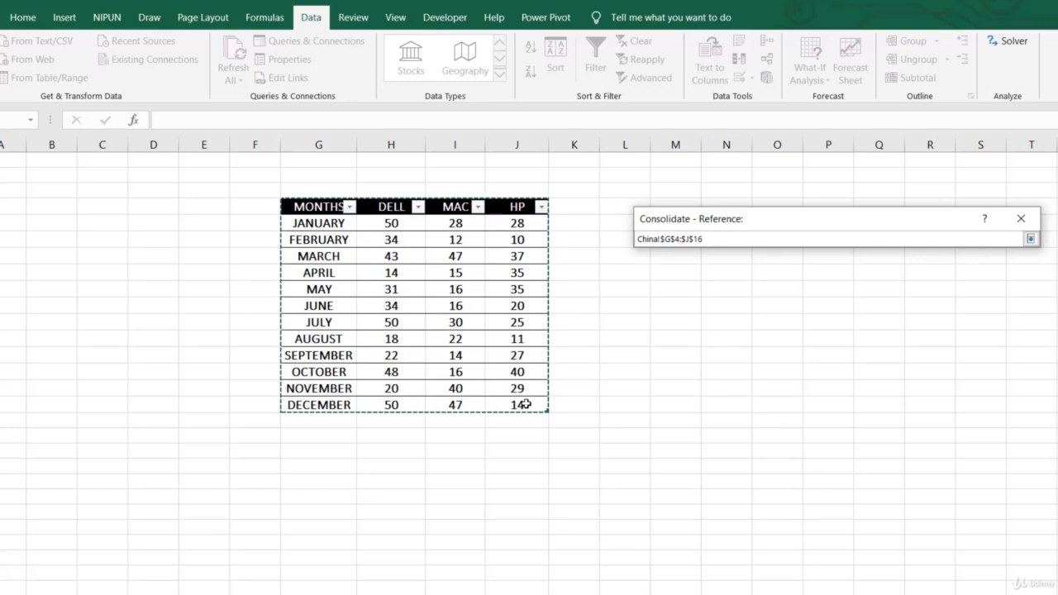
key("Return")
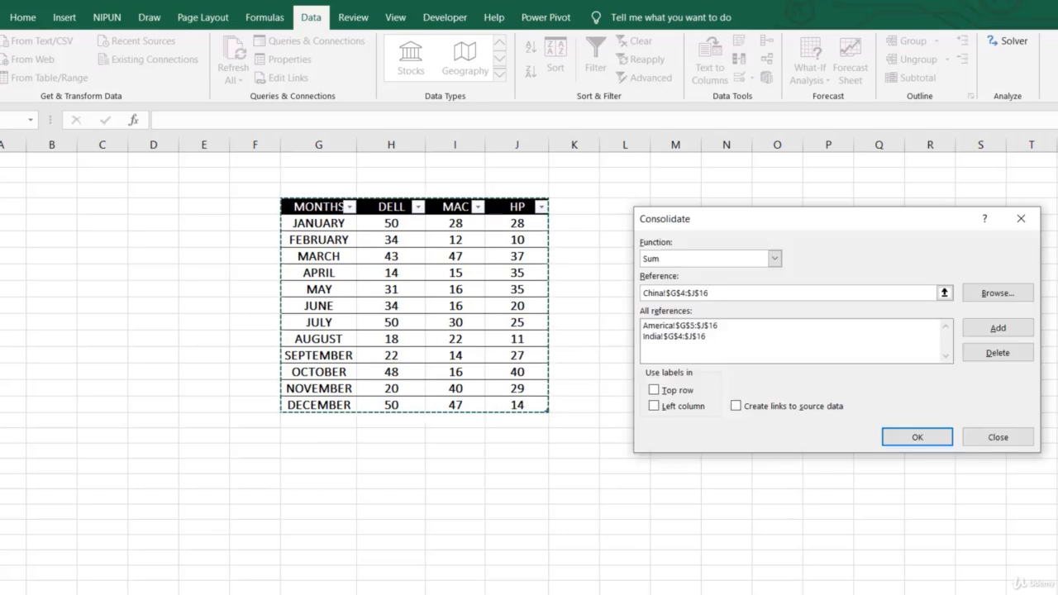
left_click(998, 329)
Step: Add the Dubai sheet's table range $G$4:$J$16 to the consolidation references
left_click(944, 293)
left_click(233, 586)
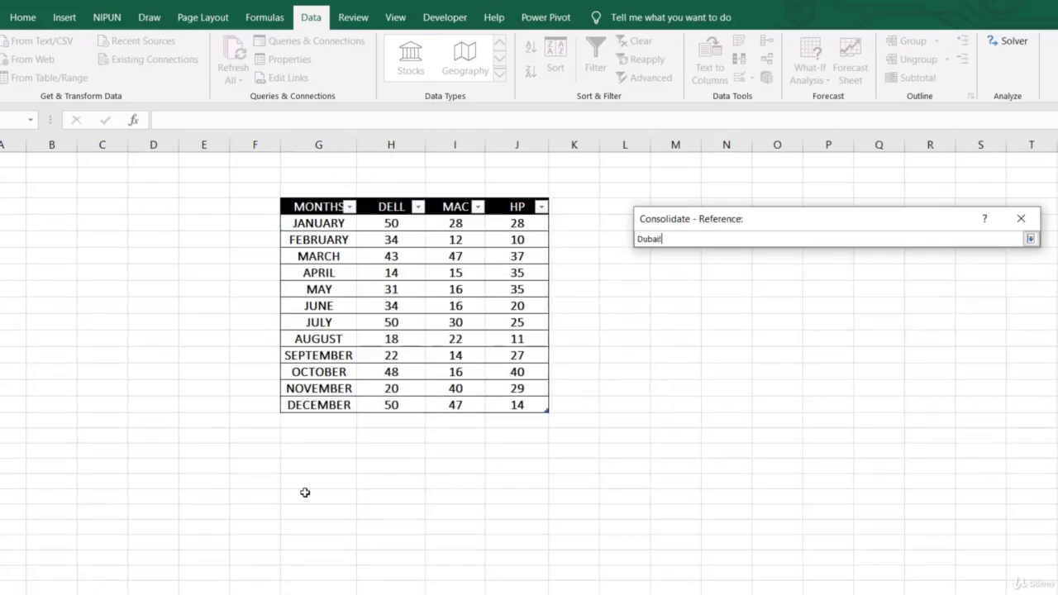
left_click_drag(325, 169, 590, 371)
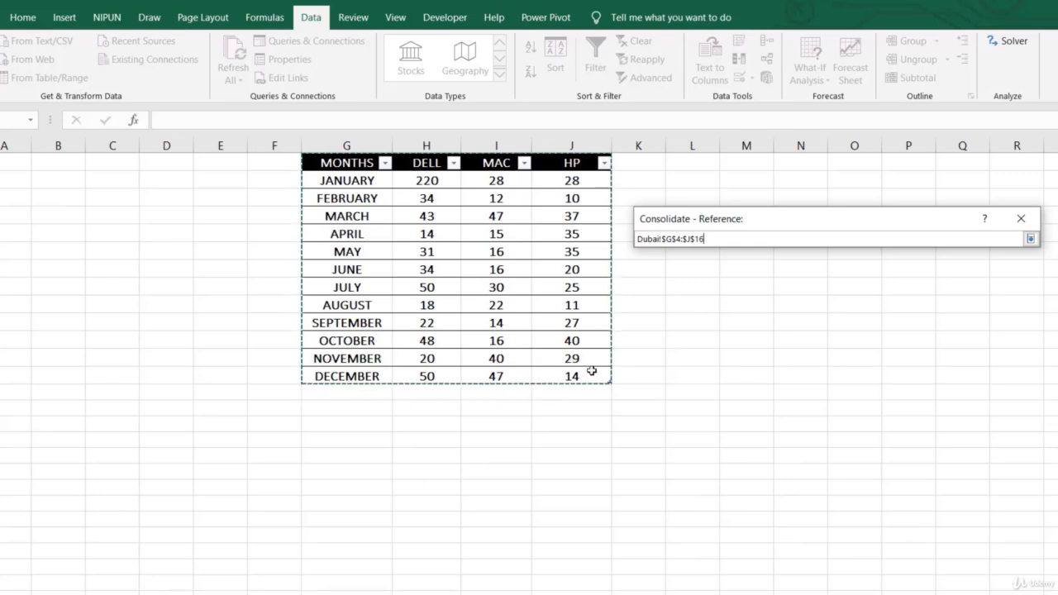
left_click(1030, 239)
left_click(999, 328)
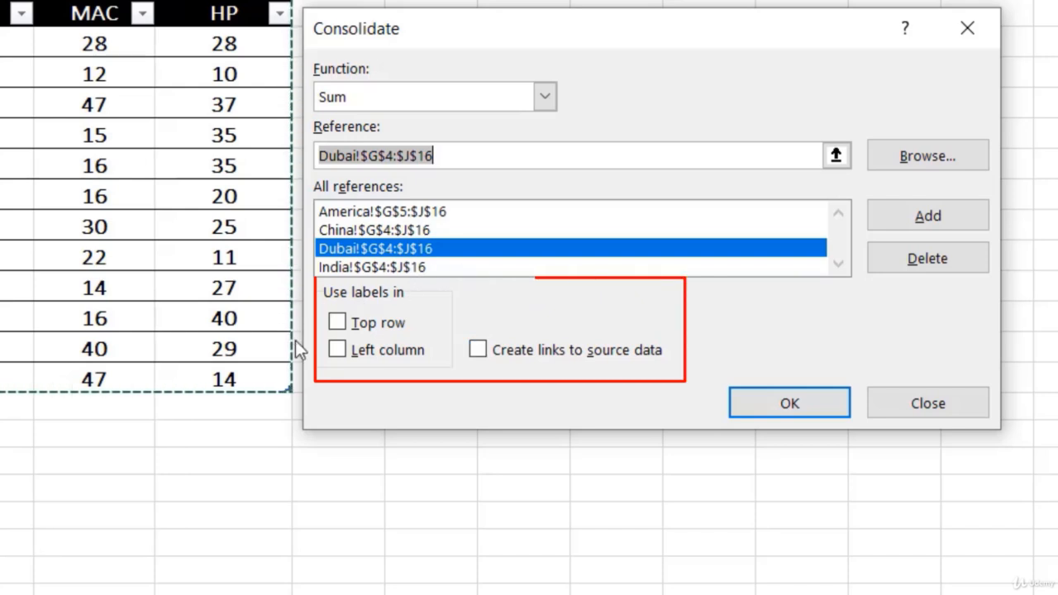
Step: Use labels from the top row and left column, create links to the source data, and run the consolidation
left_click(338, 322)
left_click(343, 350)
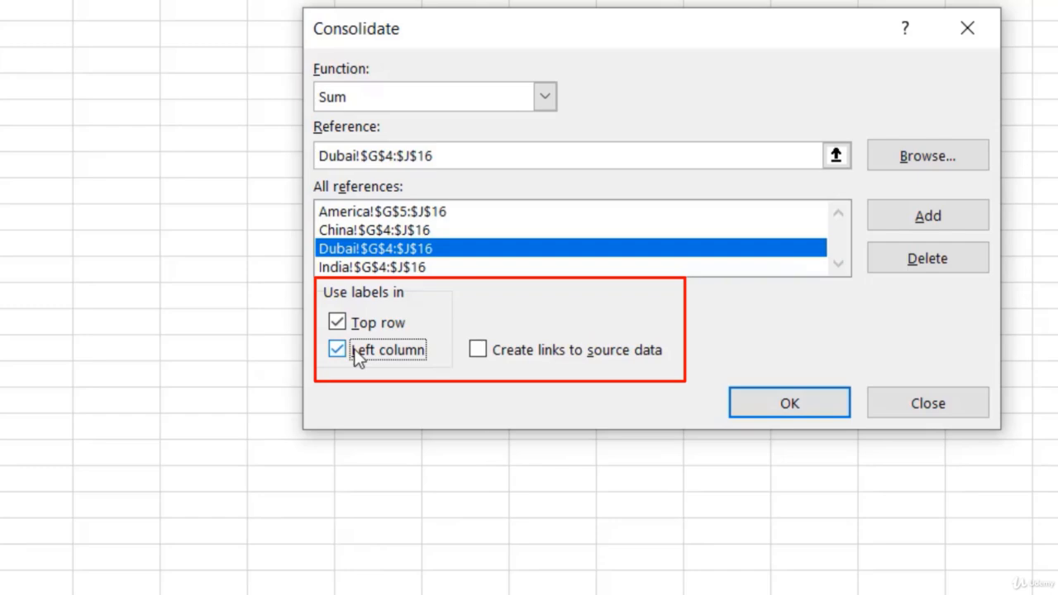
left_click(476, 350)
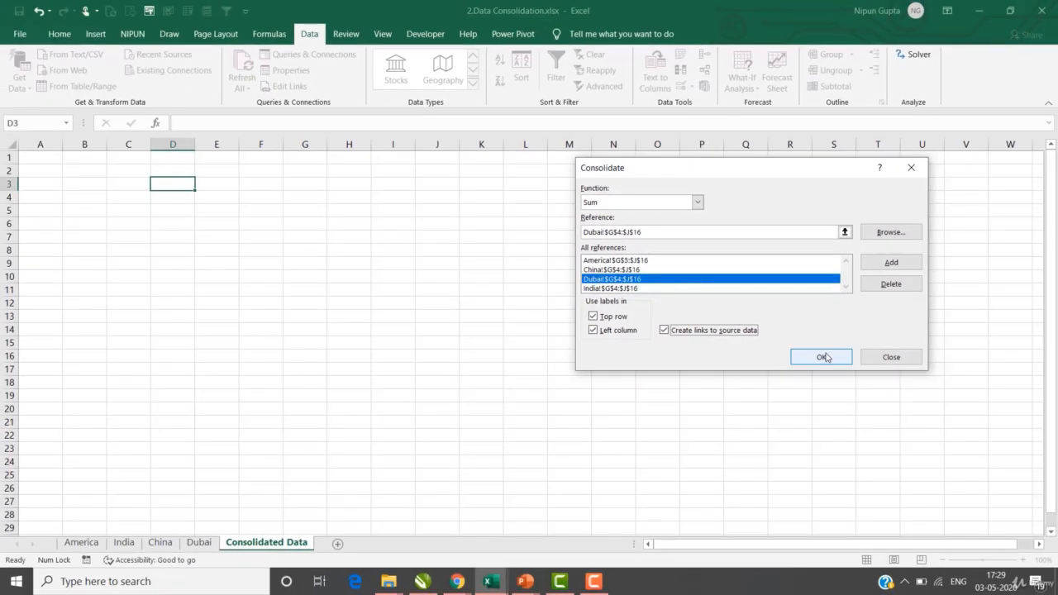
left_click(825, 353)
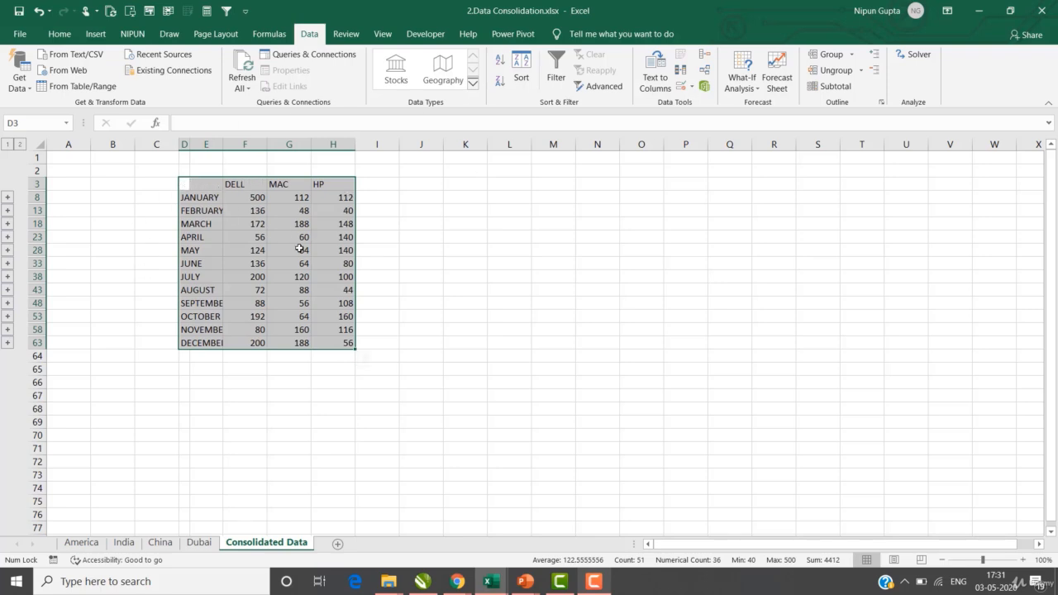
left_click(219, 209)
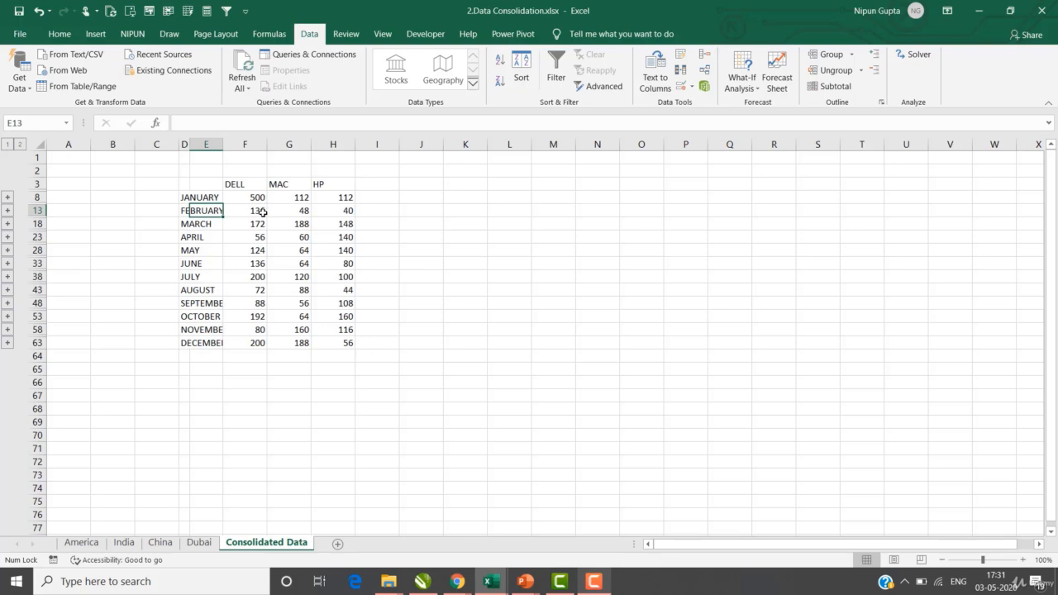
Step: Centre the DELL, MAC and HP headers and all their monthly figures, including the December row
left_click(260, 209)
key("ctrl+a")
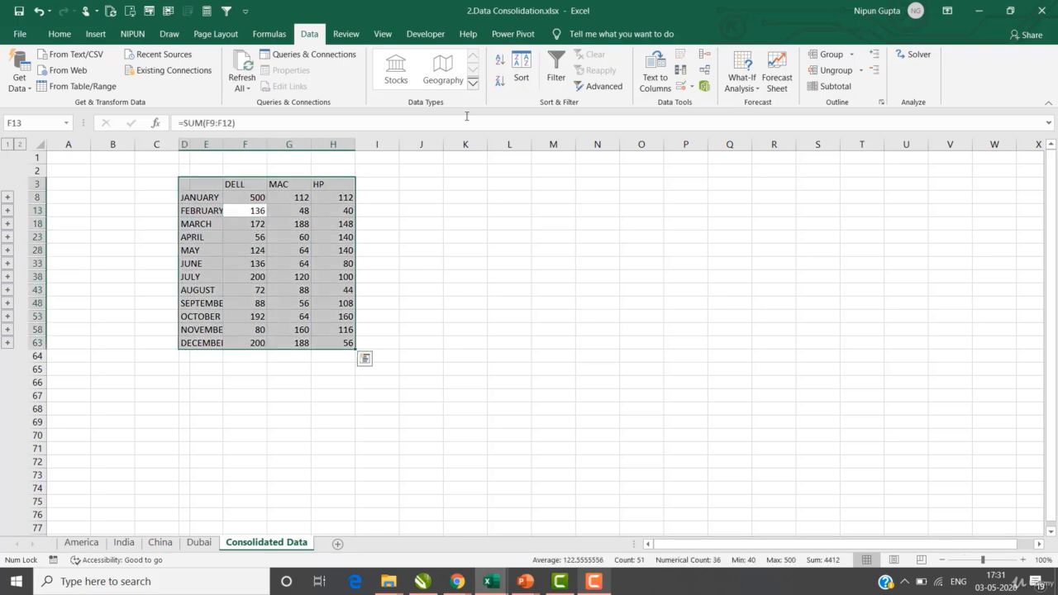
left_click(59, 34)
left_click_drag(465, 250, 465, 236)
left_click_drag(257, 184, 343, 329)
left_click(289, 80)
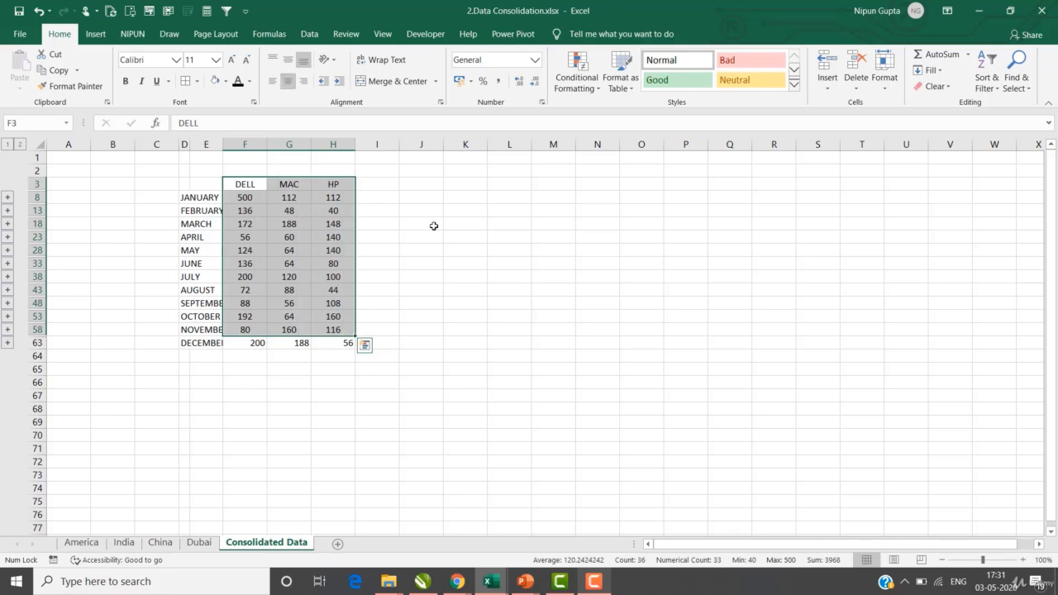
left_click(433, 224)
left_click(255, 343)
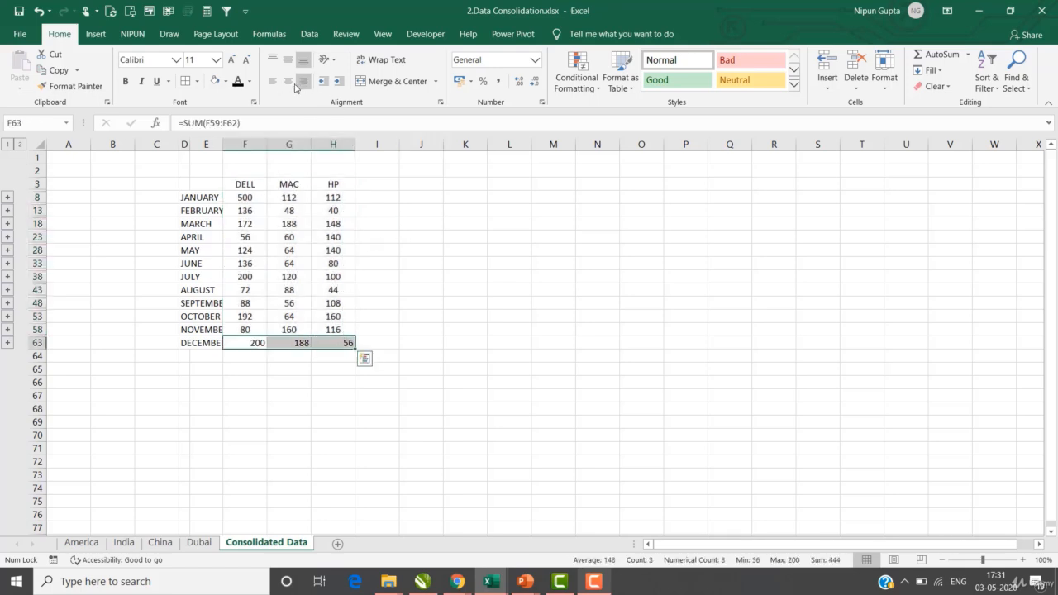
left_click(287, 81)
left_click(419, 273)
Step: Make the DELL, MAC and HP header cells bold and give them a light gold fill
left_click_drag(245, 184, 330, 184)
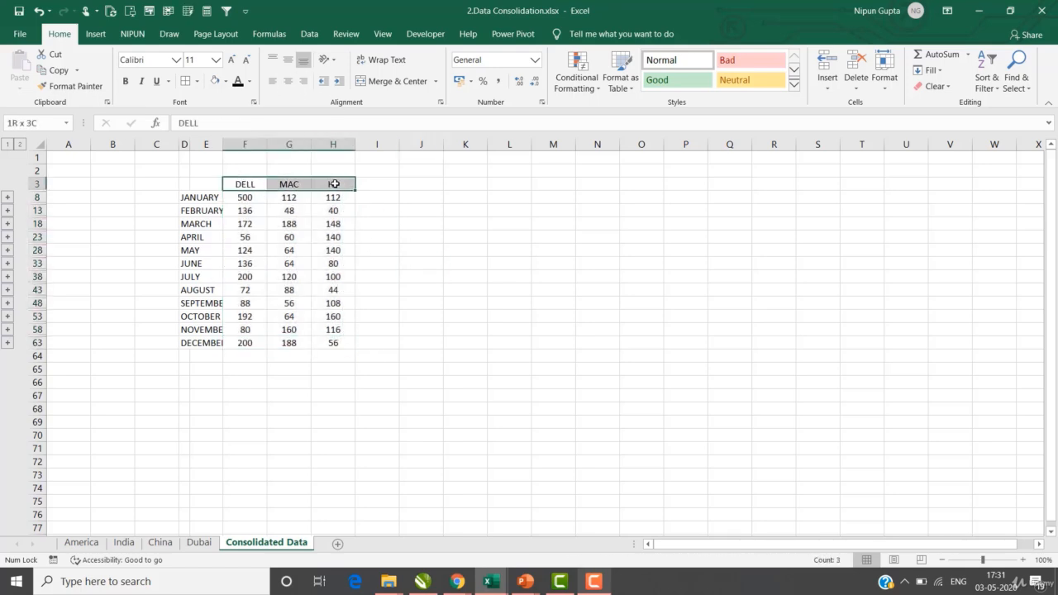
key("ctrl+b")
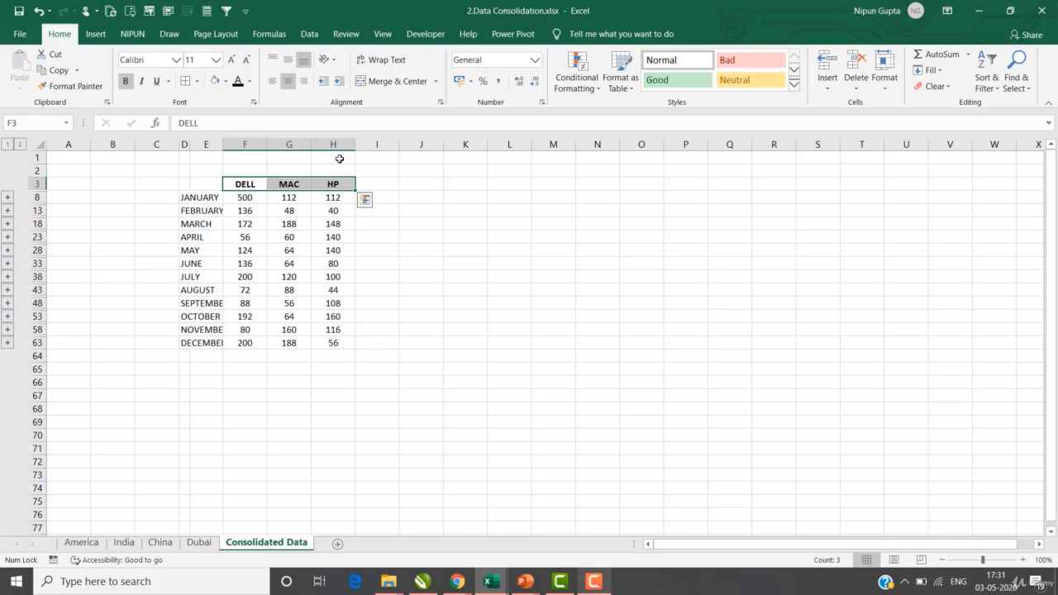
left_click(226, 81)
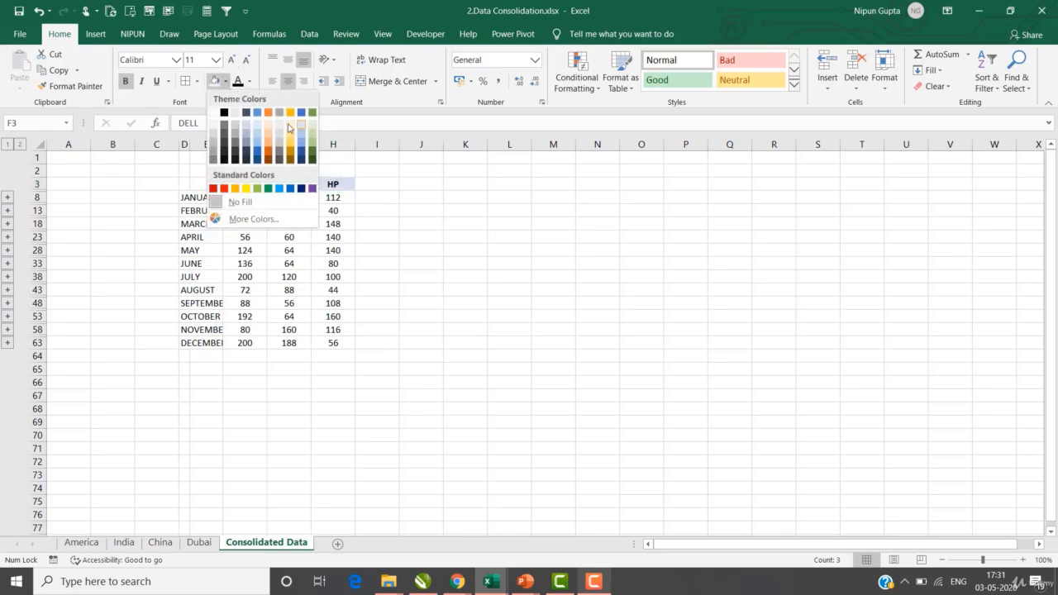
left_click(290, 128)
left_click(401, 182)
Step: Widen column D to fit the month names and format them bold with all borders and the same light gold fill
left_click_drag(187, 145, 232, 144)
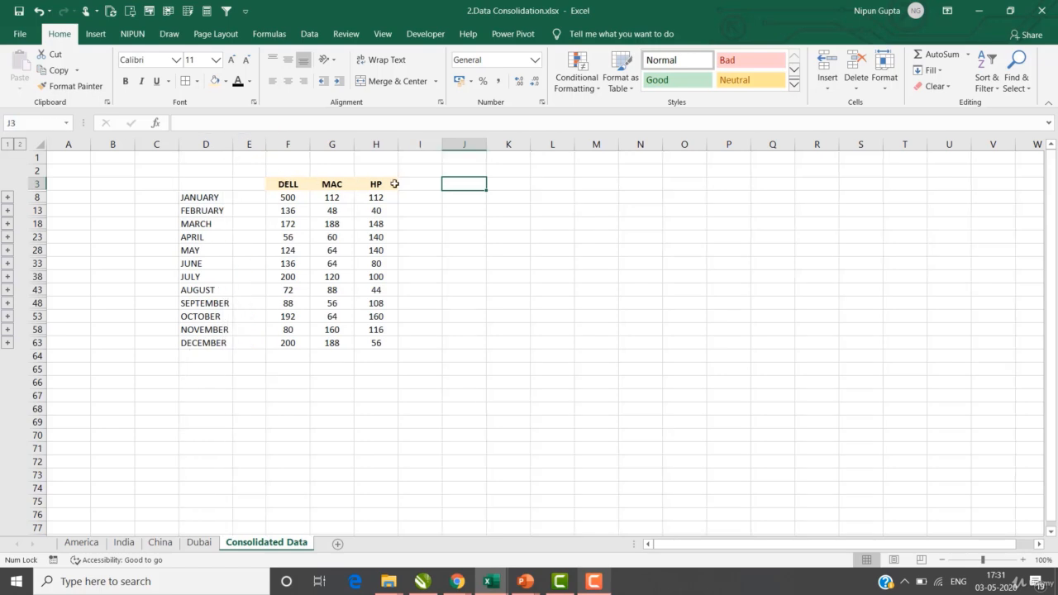
left_click_drag(206, 197, 206, 341)
key("ctrl+q")
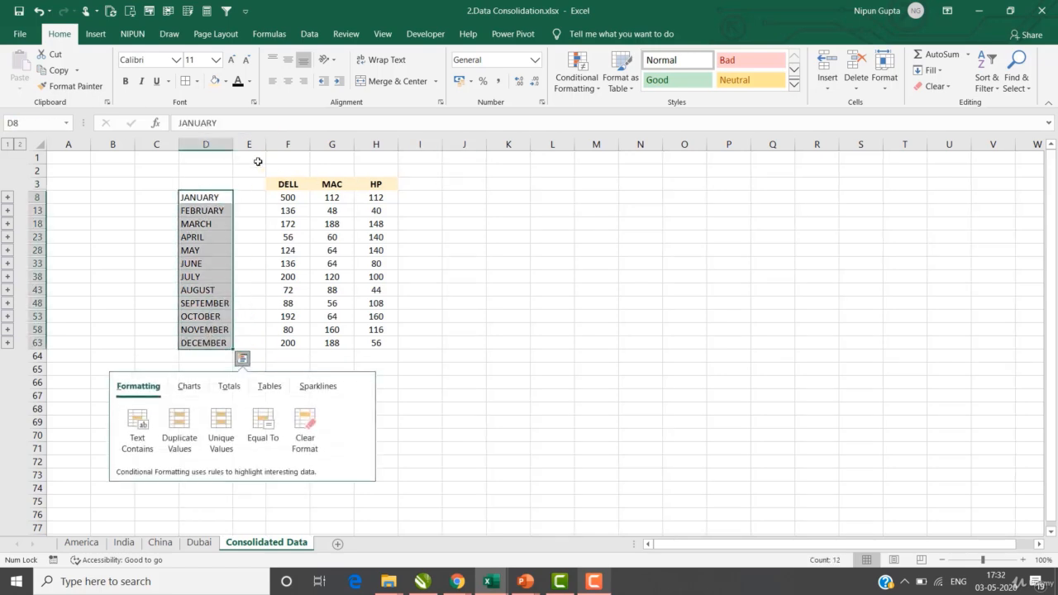
key("Escape")
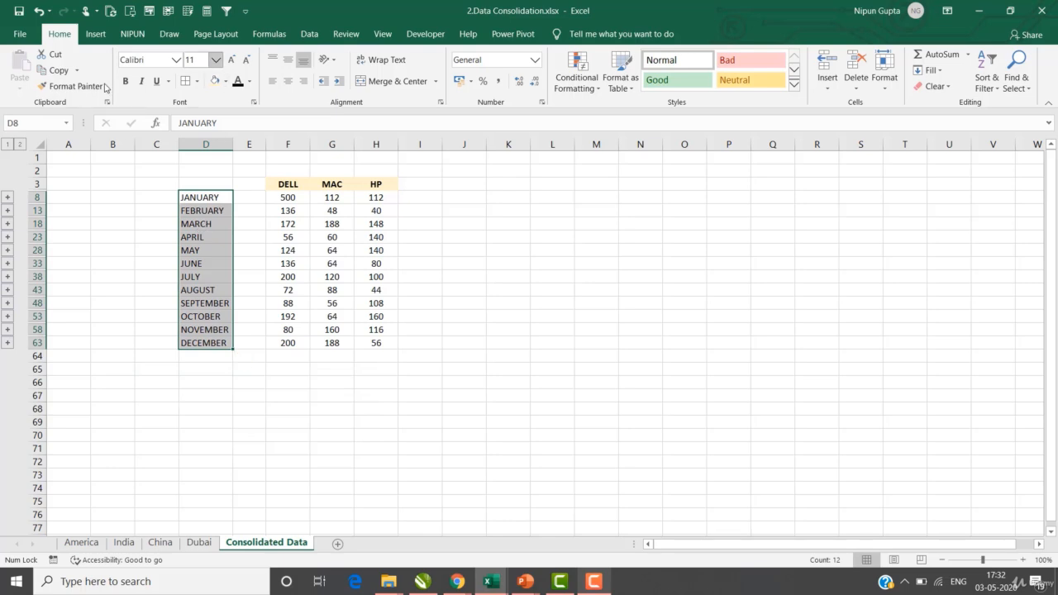
left_click(126, 81)
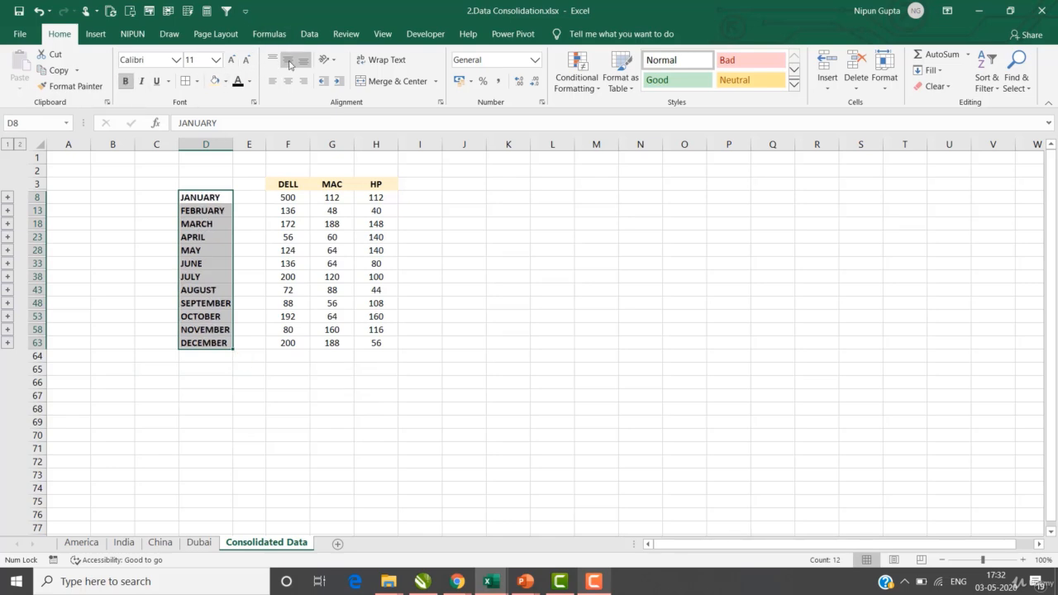
left_click(196, 81)
left_click(212, 203)
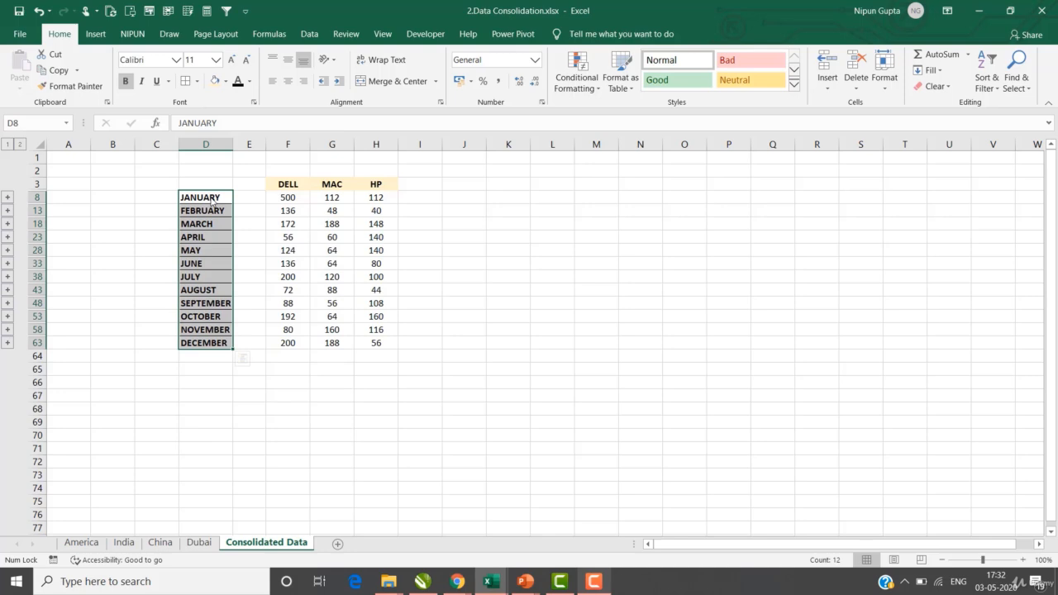
left_click(215, 81)
left_click(477, 207)
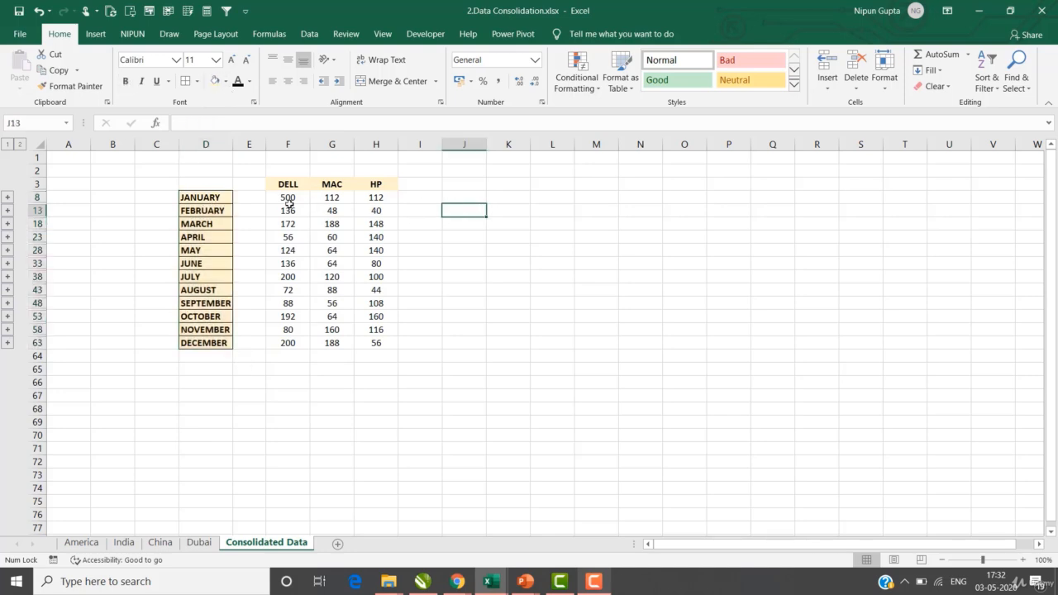
Step: Increase the font size of the consolidated figures in F8:H63 to 12
left_click_drag(288, 199, 371, 341)
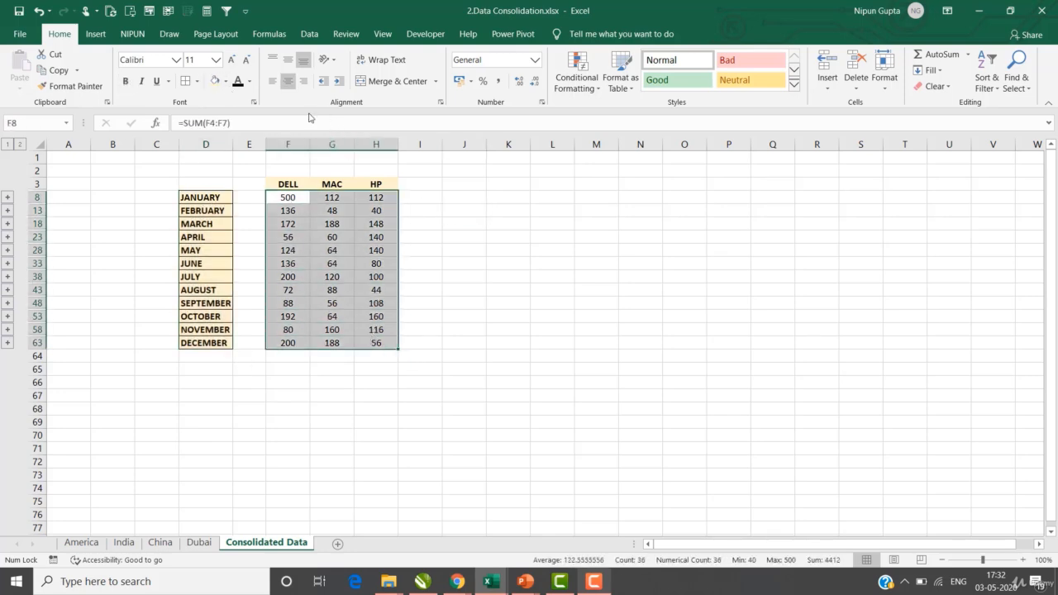
left_click(231, 59)
left_click(470, 207)
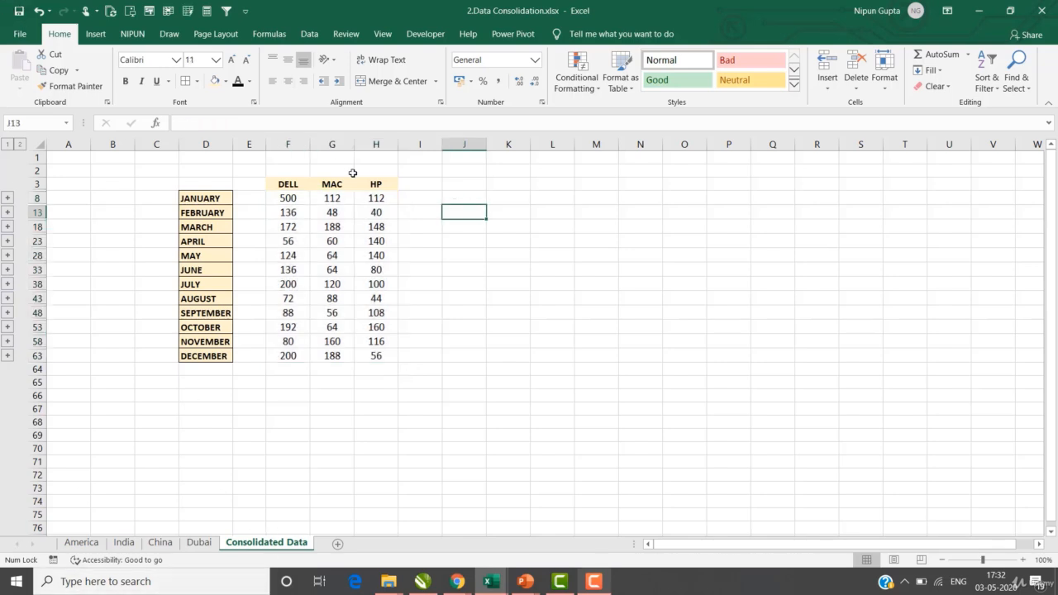
Step: Compare the consolidated January DELL total with the January DELL values on the America, India, China and Dubai sheets
left_click(286, 201)
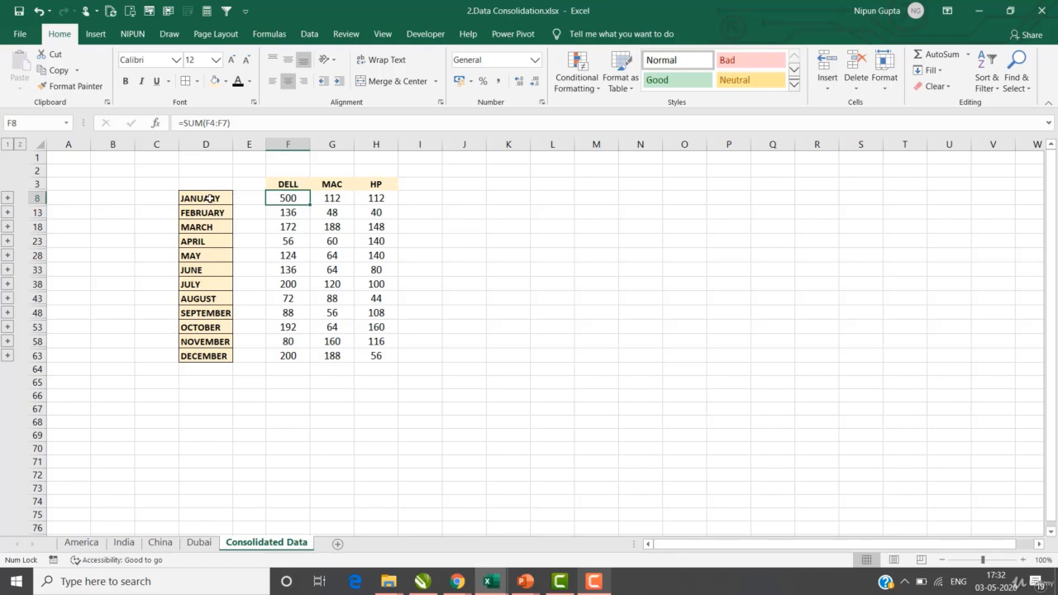
left_click(82, 543)
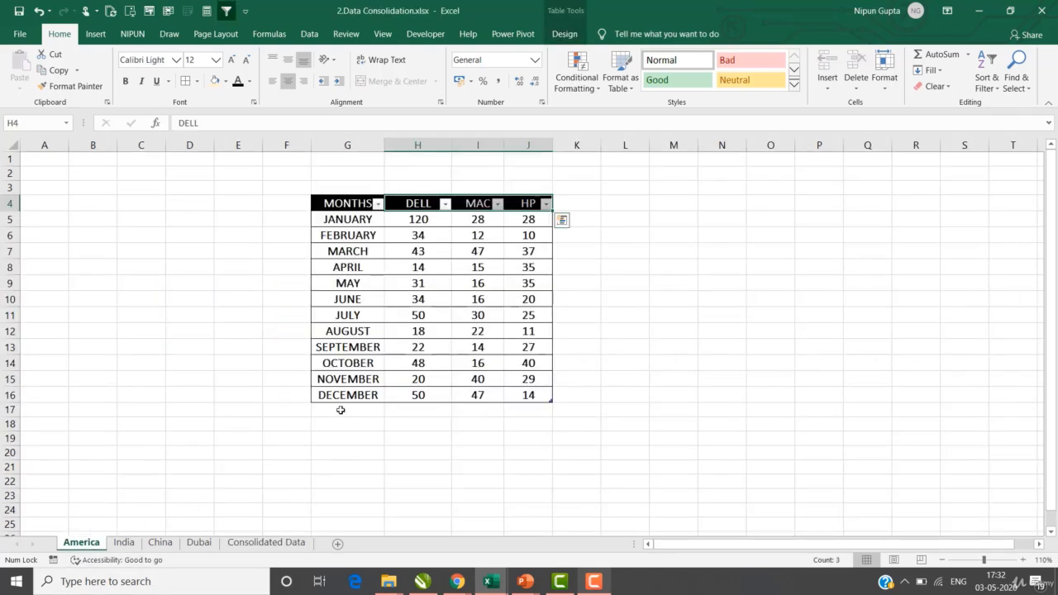
left_click(427, 220)
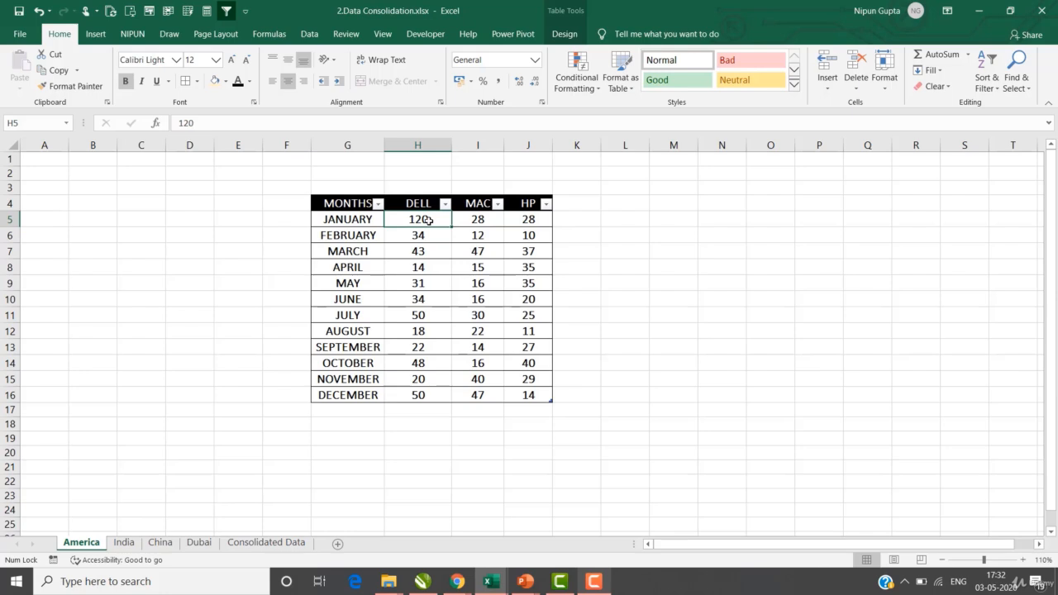
key("ctrl+Page_Down")
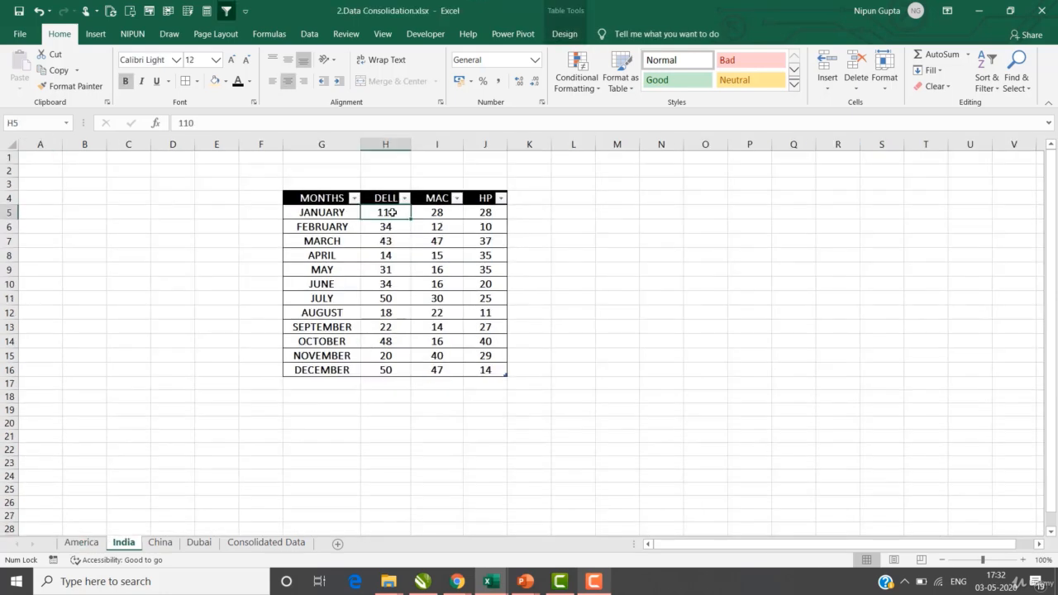
key("ctrl+Page_Down")
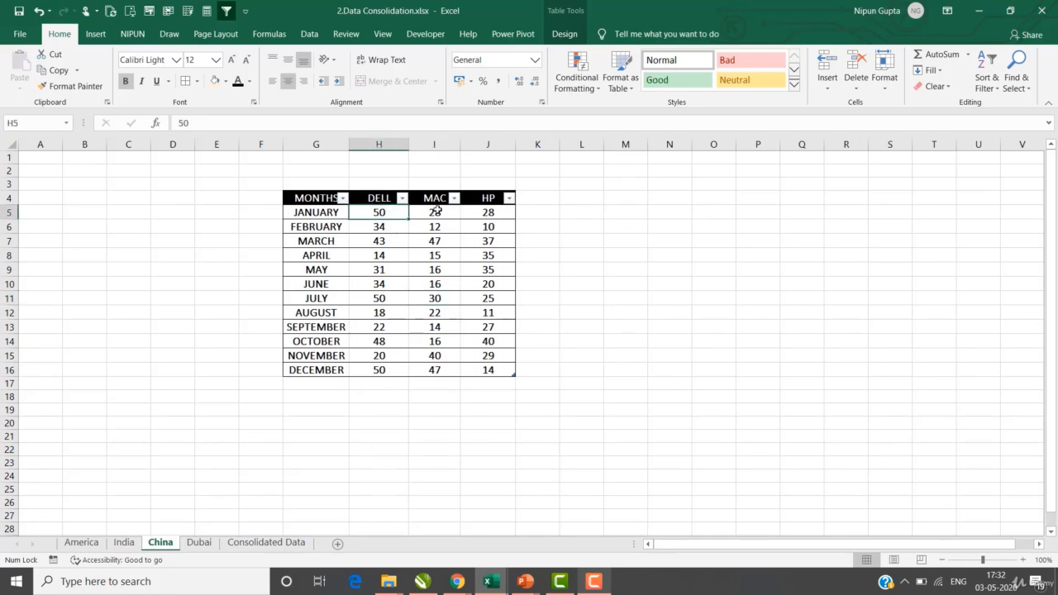
key("ctrl+Page_Down")
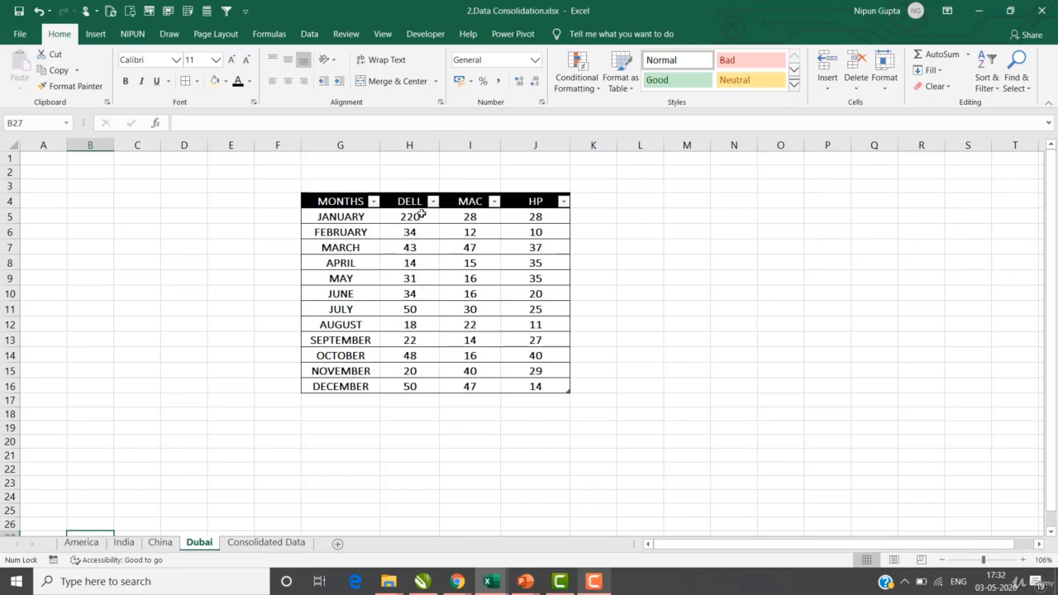
key("ctrl+Page_Down")
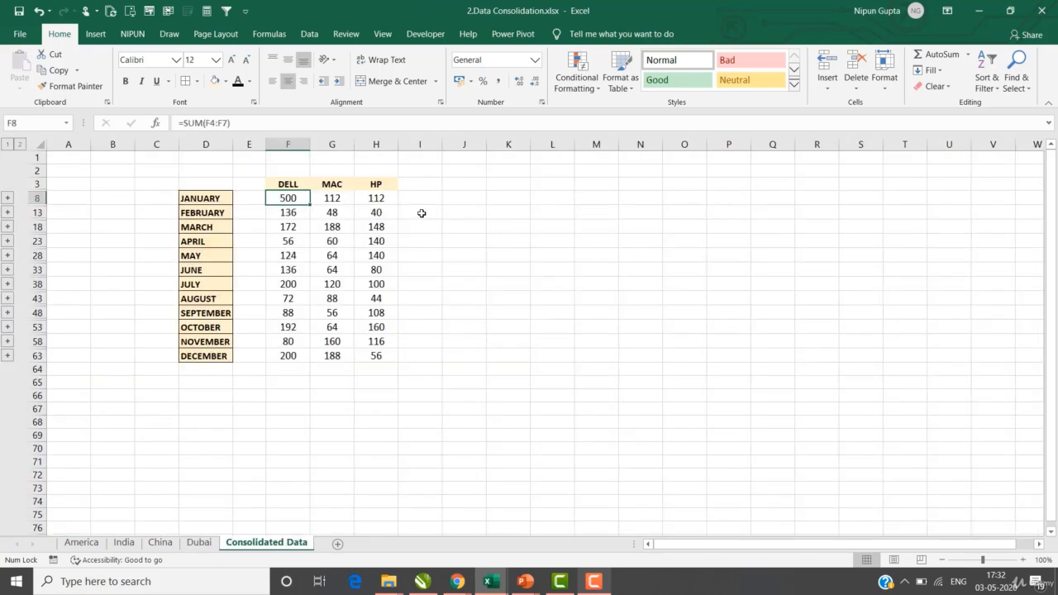
Step: Make the consolidated figures in F8:H63 bold and widen the empty column E
left_click_drag(300, 197, 378, 357)
left_click(125, 81)
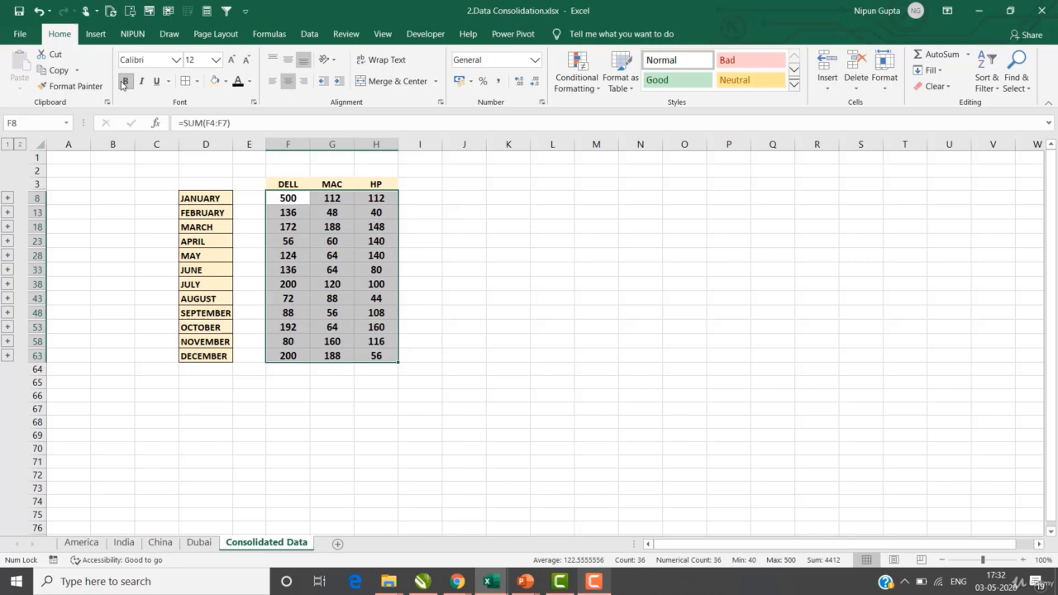
left_click(257, 144)
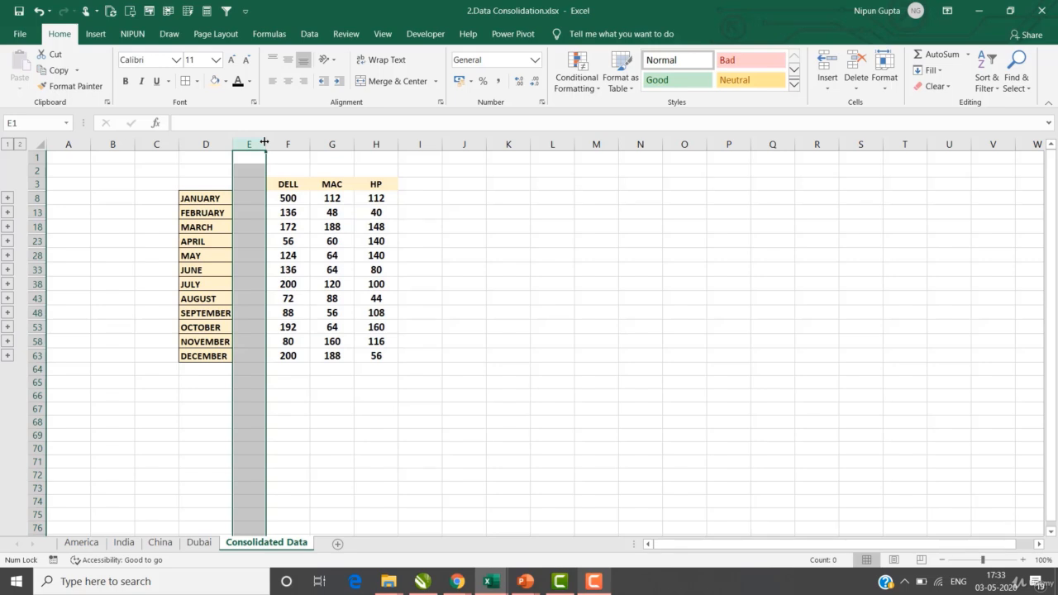
left_click(250, 197)
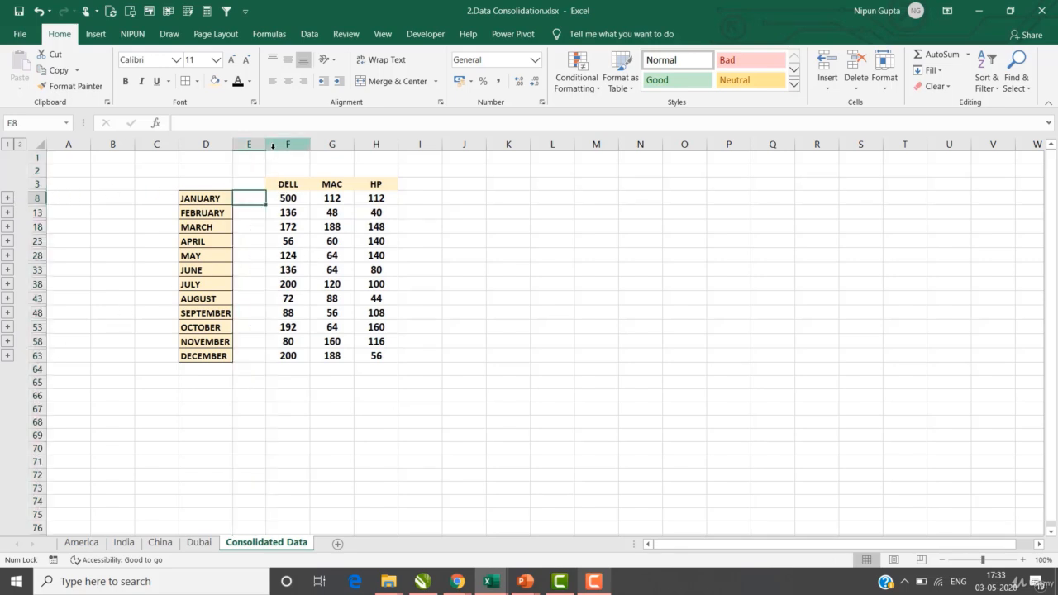
left_click_drag(266, 144, 295, 143)
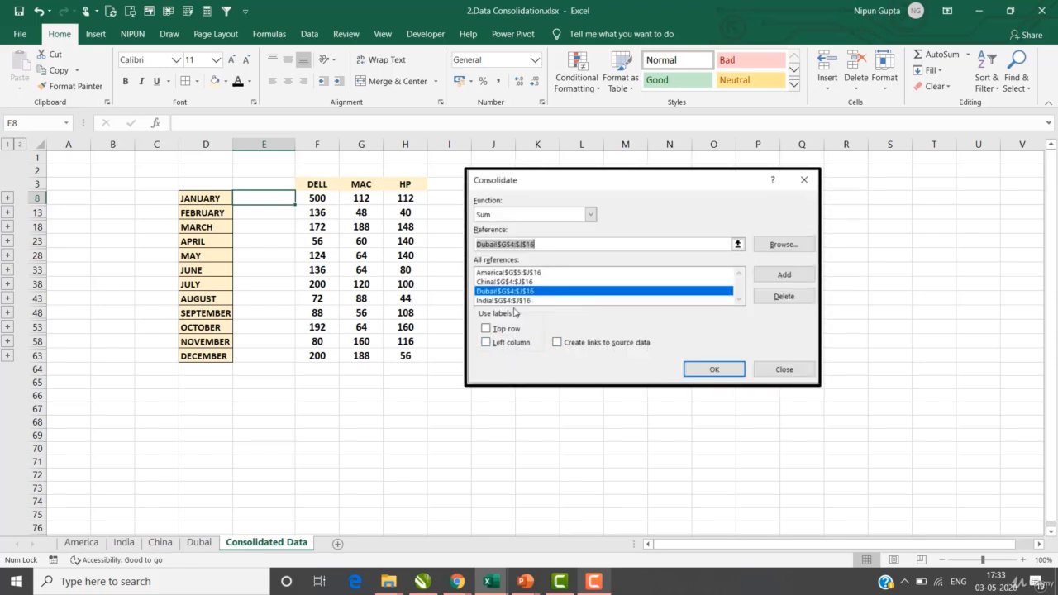
left_click(486, 328)
left_click(486, 341)
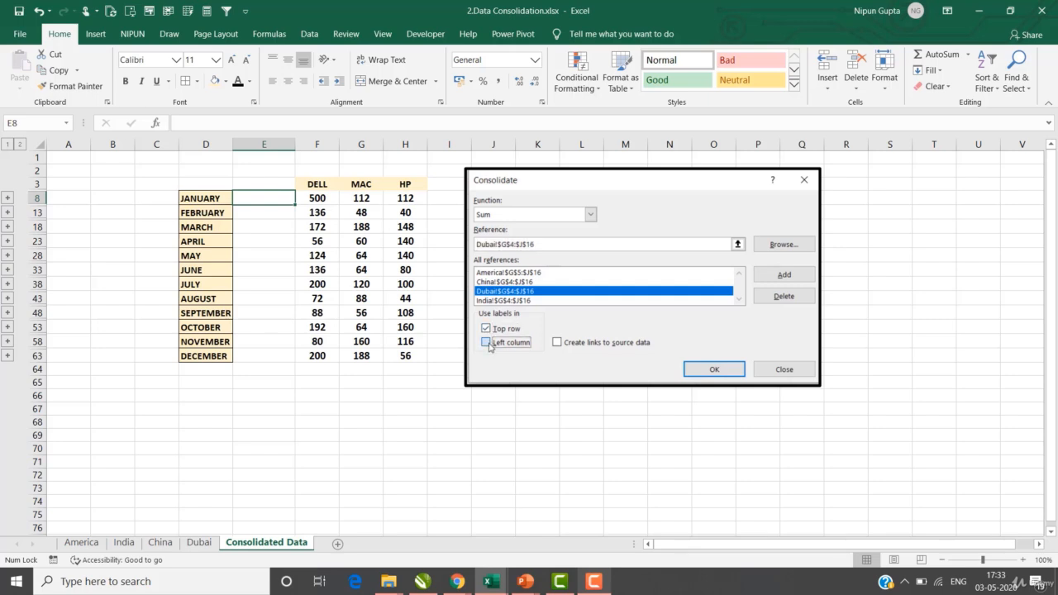
left_click(557, 342)
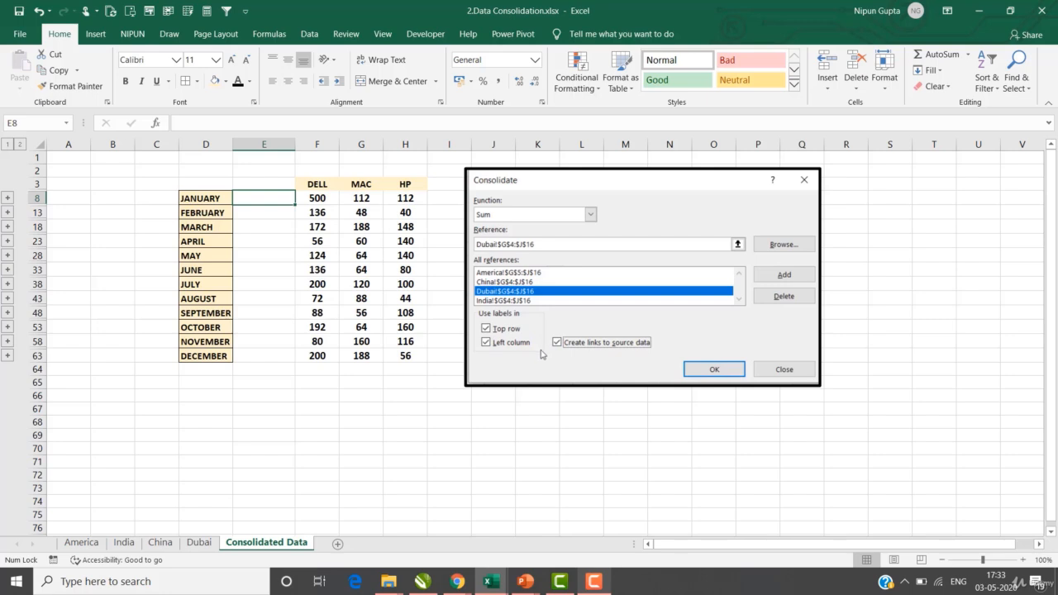
left_click(716, 369)
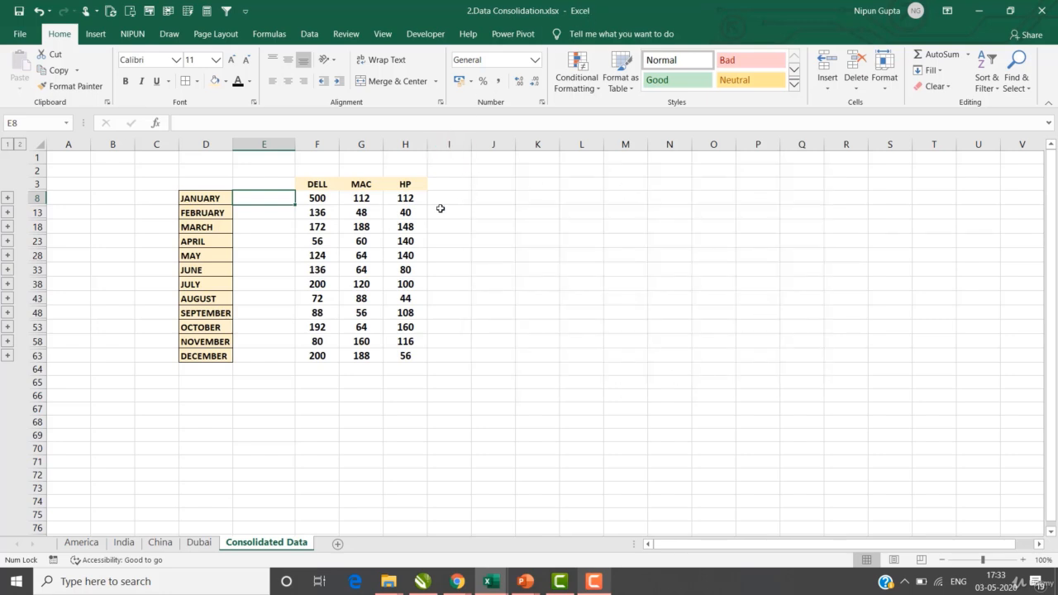
left_click_drag(328, 184, 410, 185)
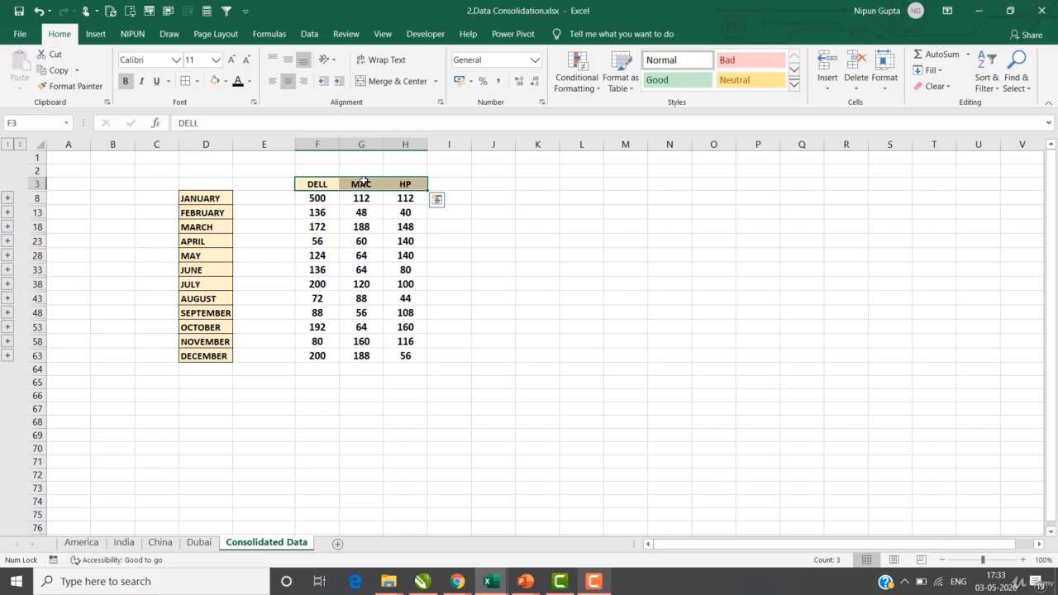
left_click_drag(193, 198, 206, 353)
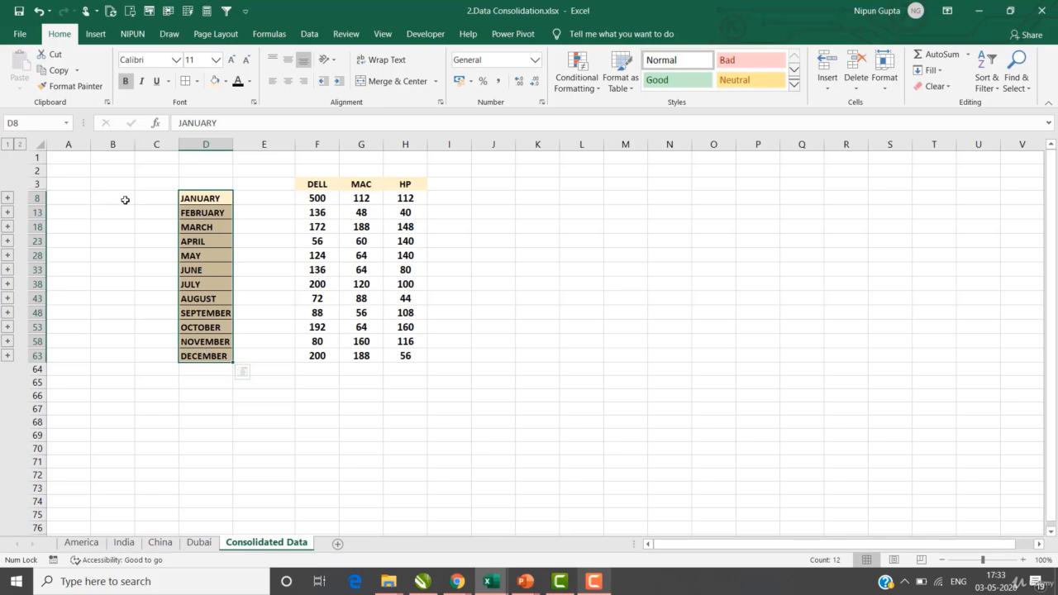
Step: Expand the January group's detail rows and widen column E to fit the source workbook names
left_click(7, 199)
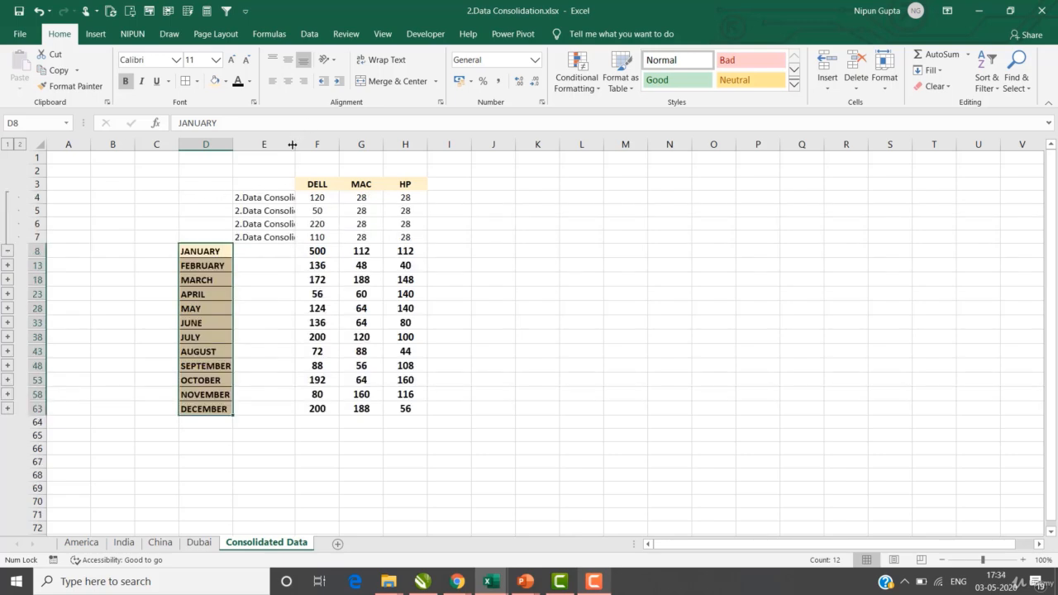
left_click_drag(293, 145, 362, 145)
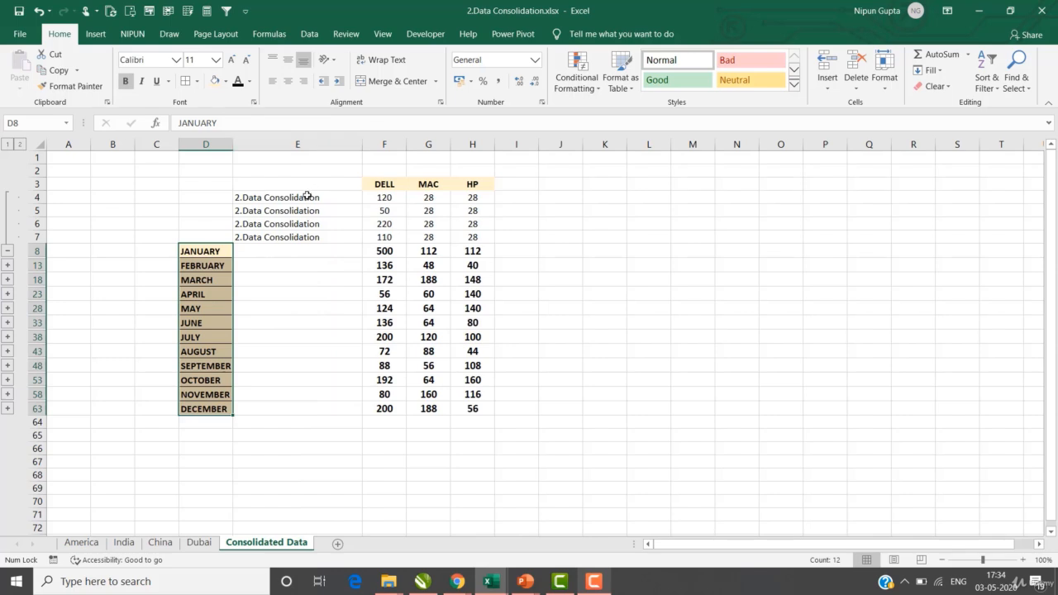
Step: Check the source workbook names in E4:E7 and the sheet links behind January's DELL values in F4:F7
left_click_drag(306, 196, 307, 237)
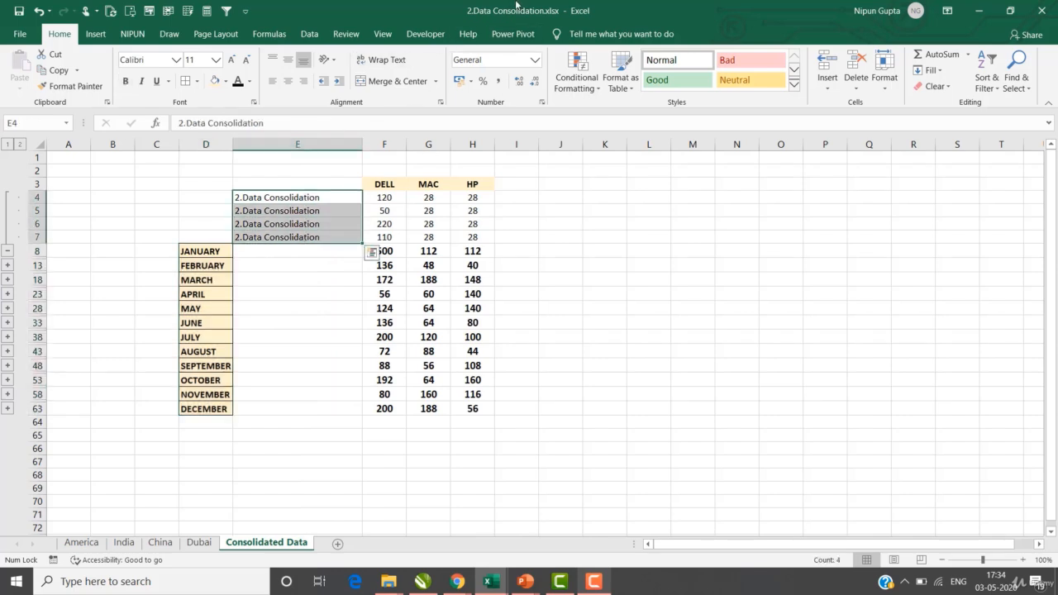
left_click(388, 201)
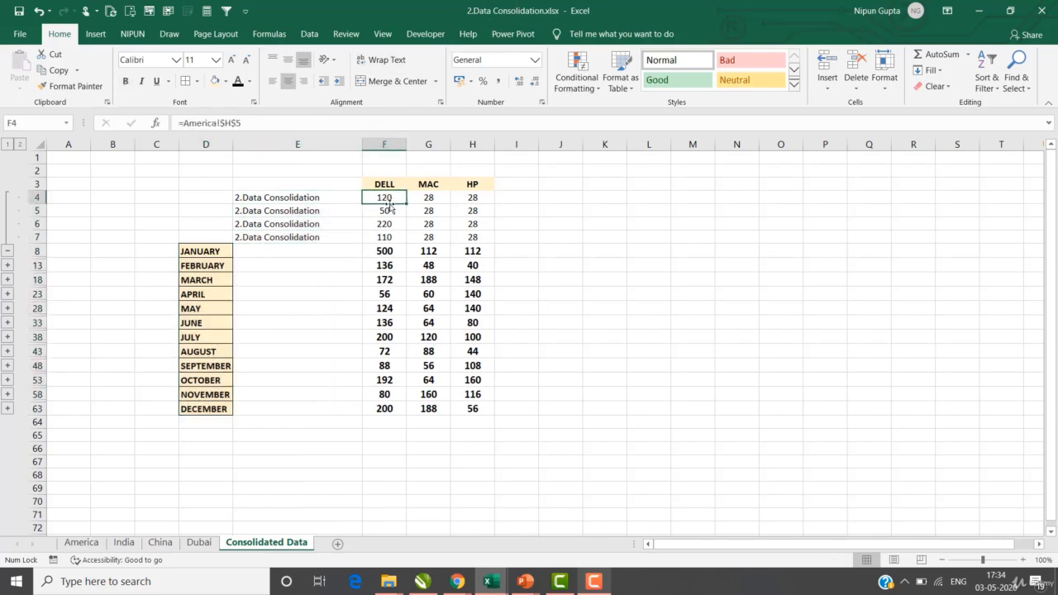
left_click(389, 210)
left_click(389, 227)
left_click(390, 236)
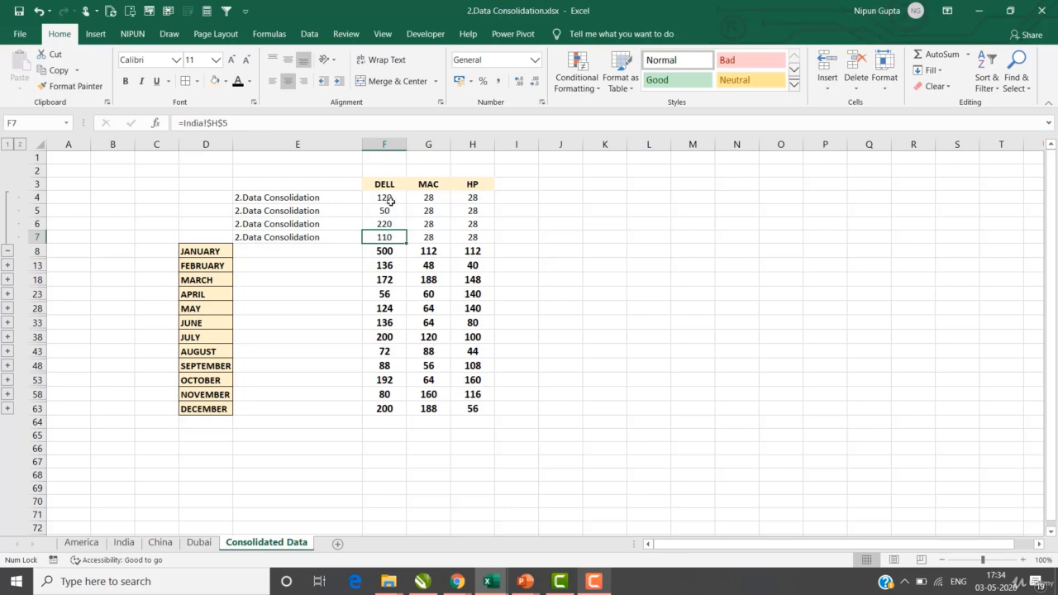
Step: Check the sum of January's DELL values in F4:F7 against the January total and collapse the January detail rows
left_click_drag(390, 200, 389, 245)
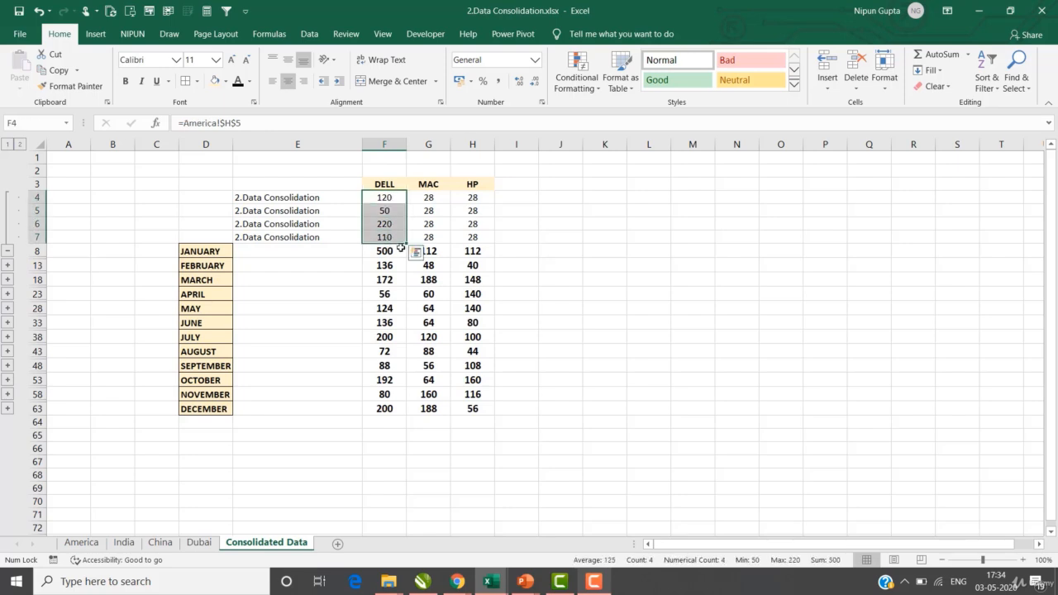
left_click(9, 251)
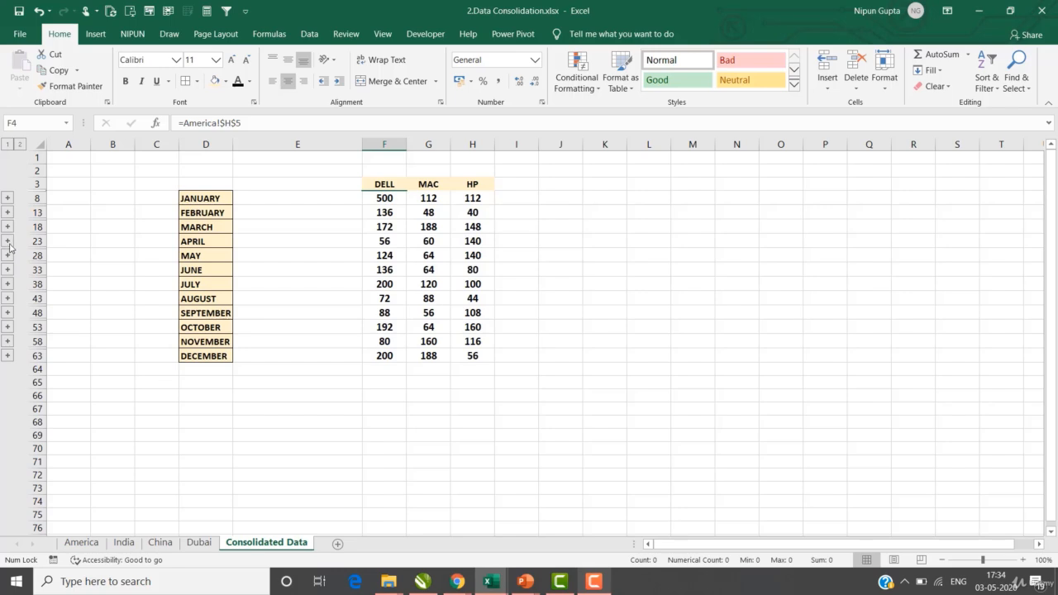
Step: Expand the June and December detail rows and check the June DELL total in F33 and December's DELL source values in F59:F62
left_click(8, 269)
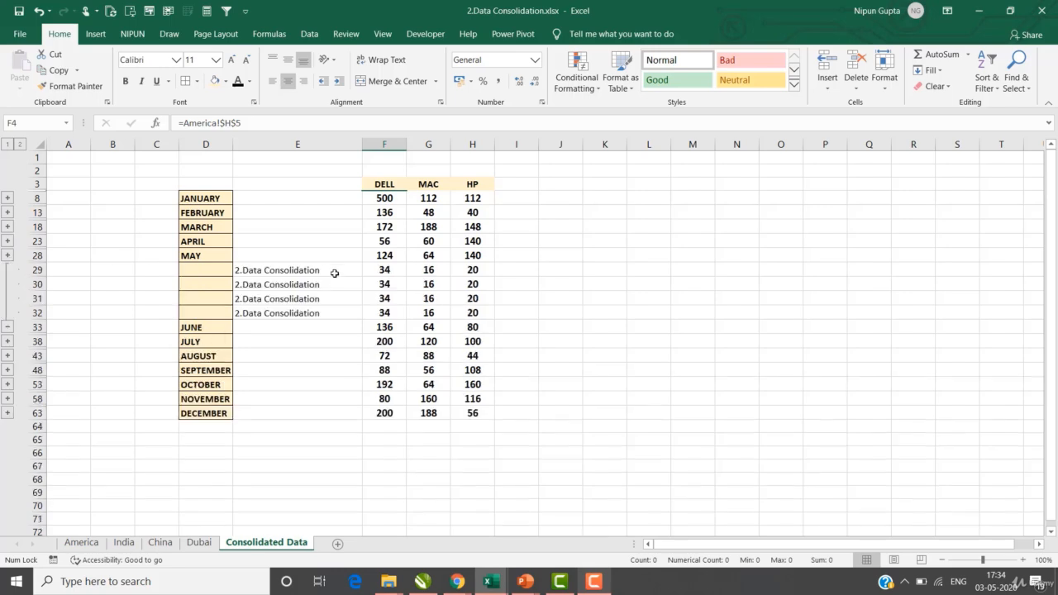
left_click(390, 328)
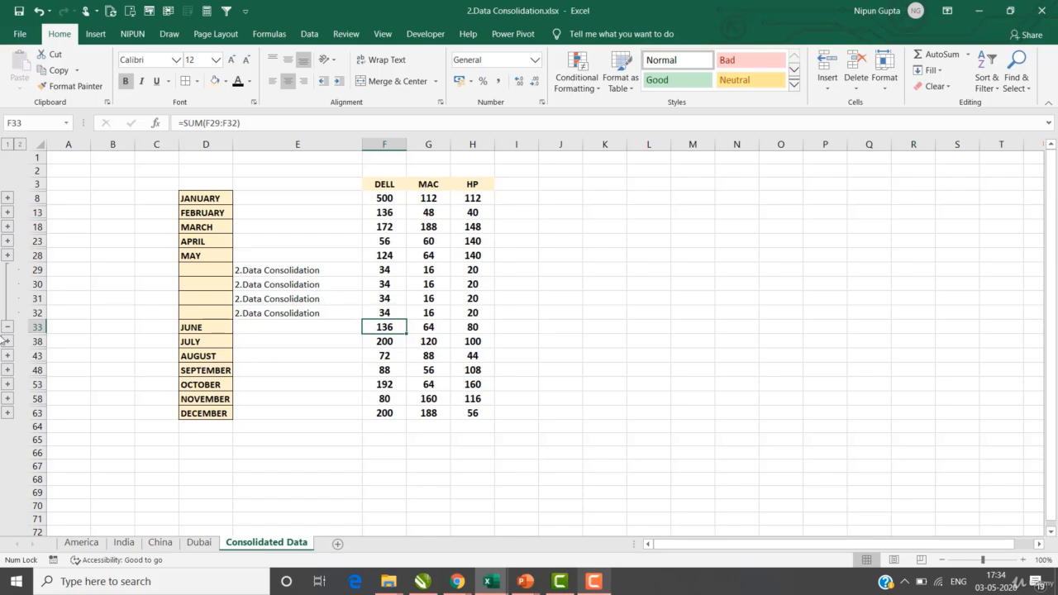
left_click(7, 412)
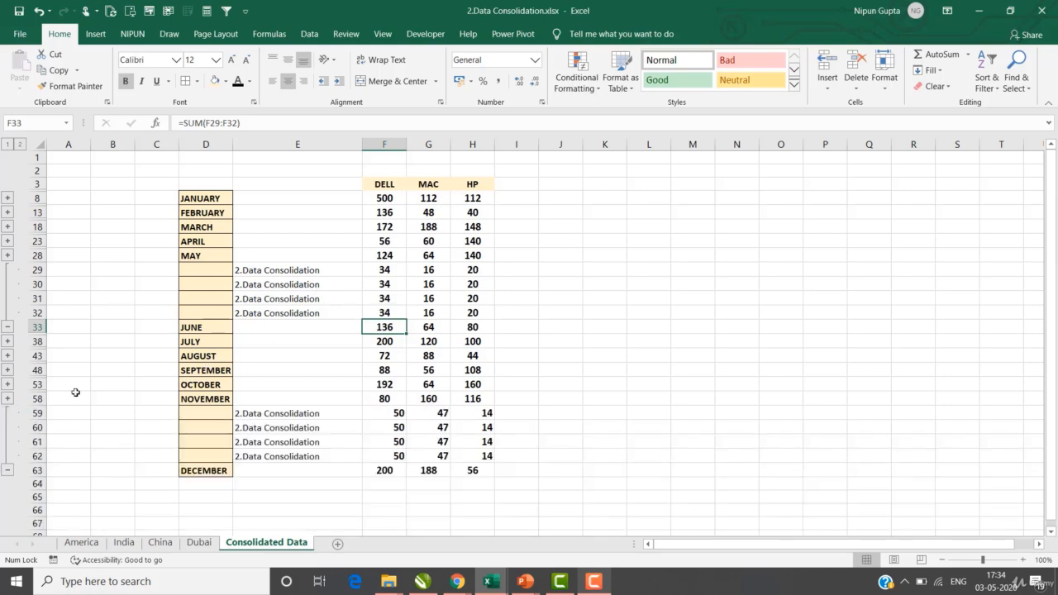
left_click(396, 418)
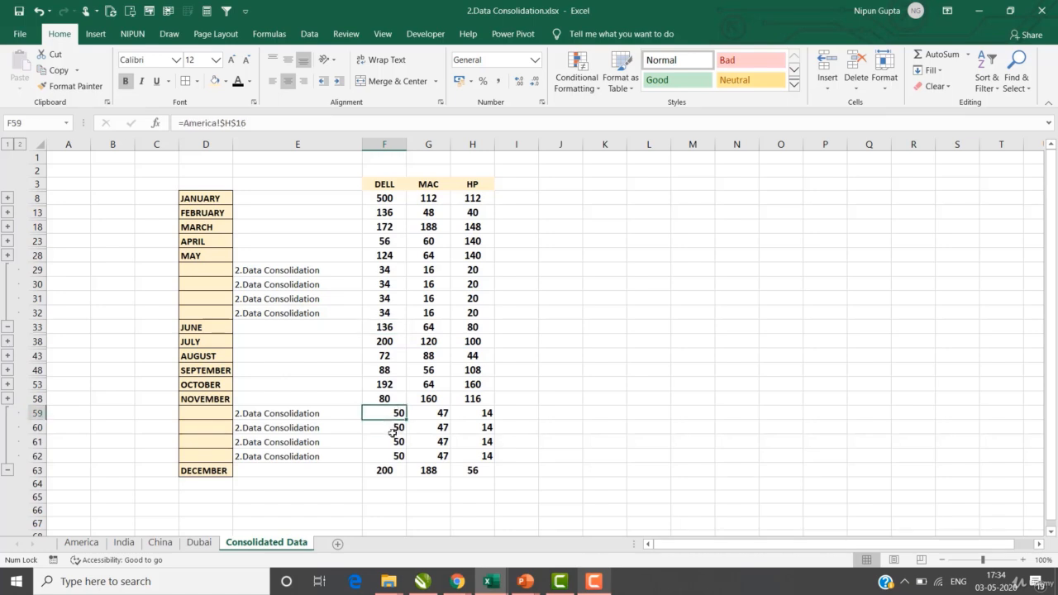
left_click_drag(392, 417, 388, 456)
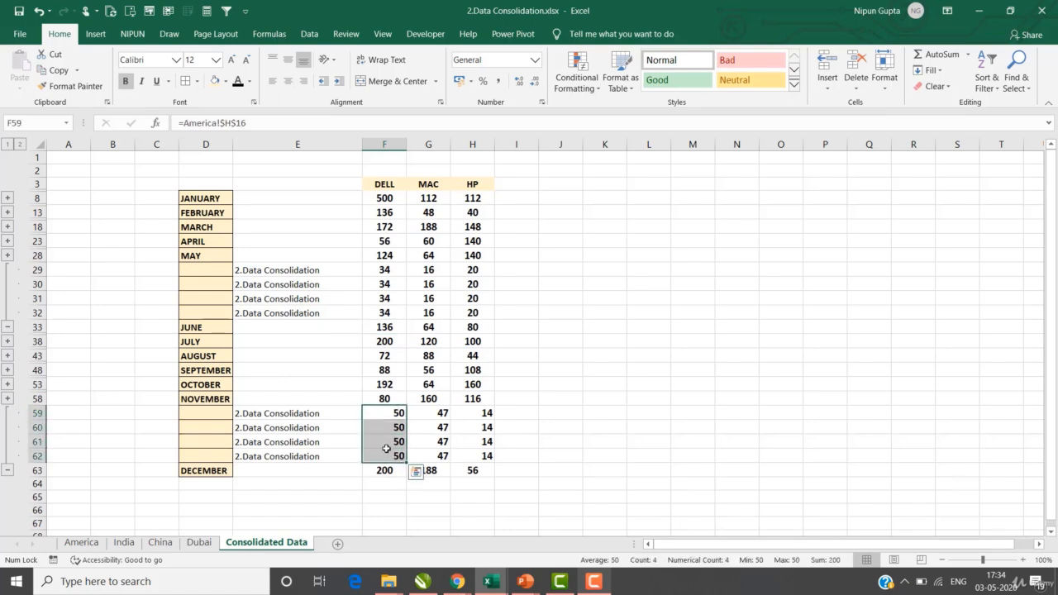